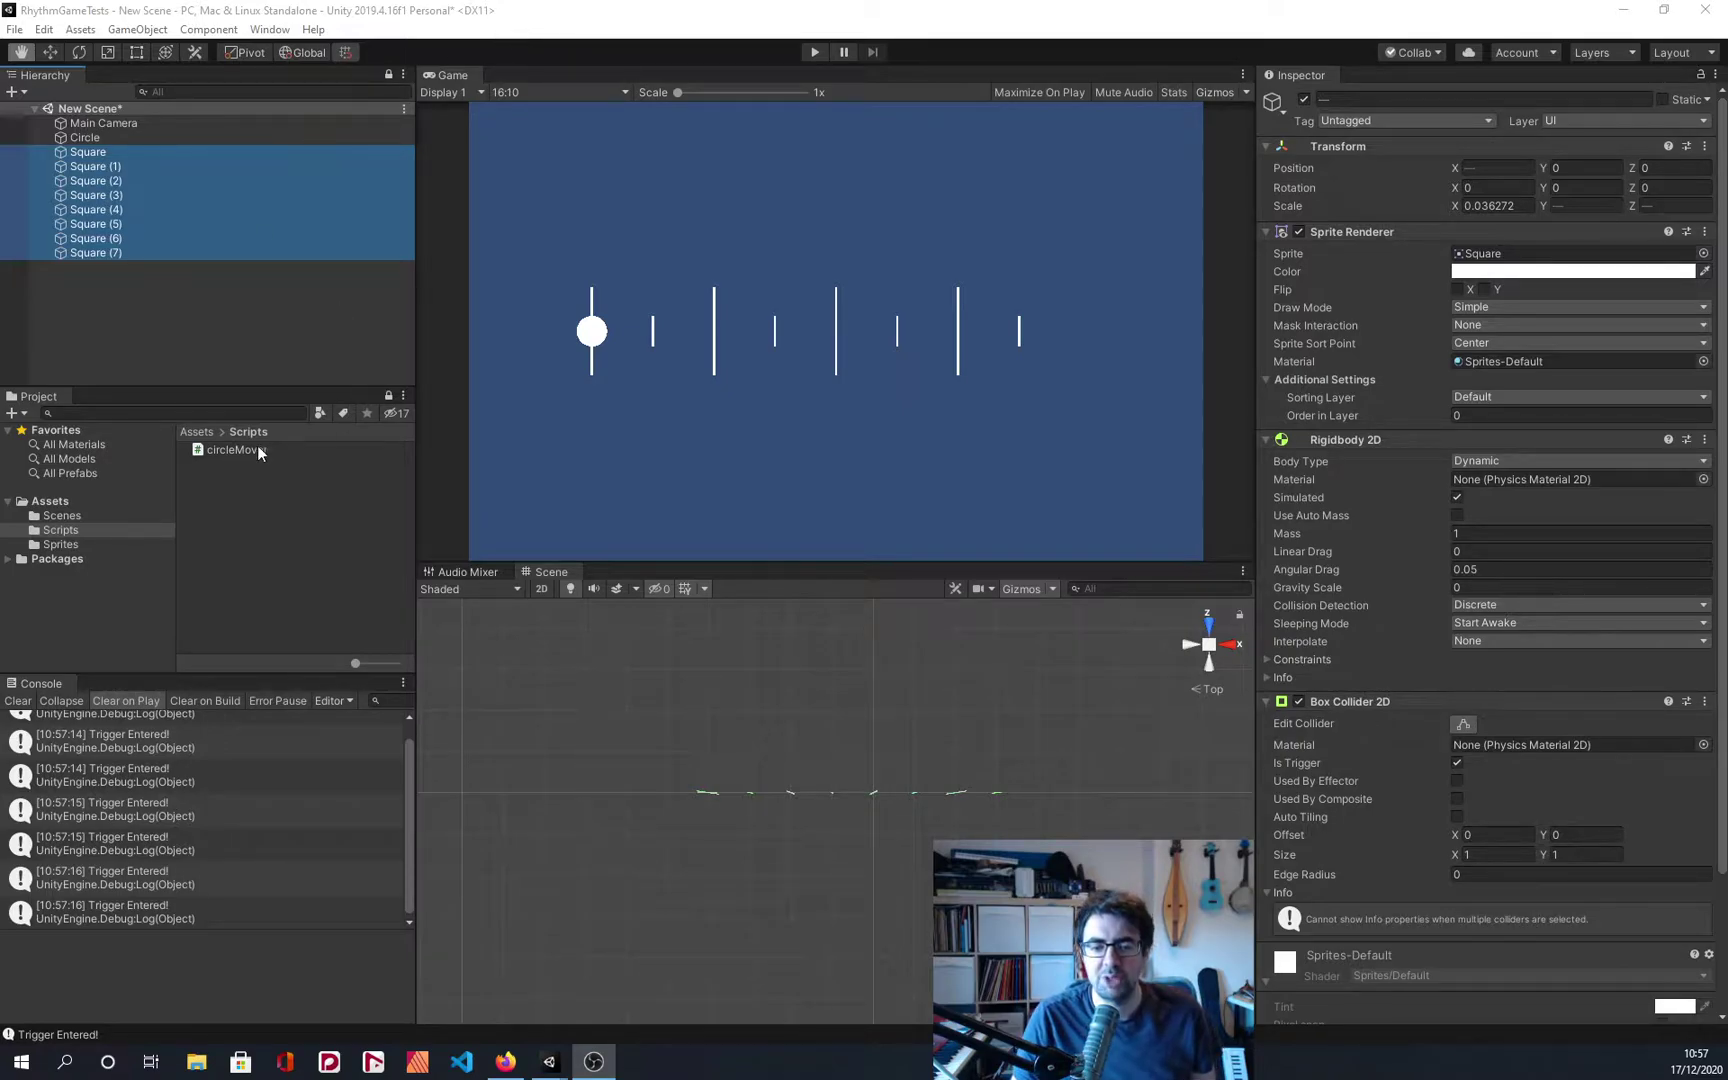
Step: Clear the console, run the scene to watch the trigger messages as the circle crosses the lines, and stop it
click(18, 700)
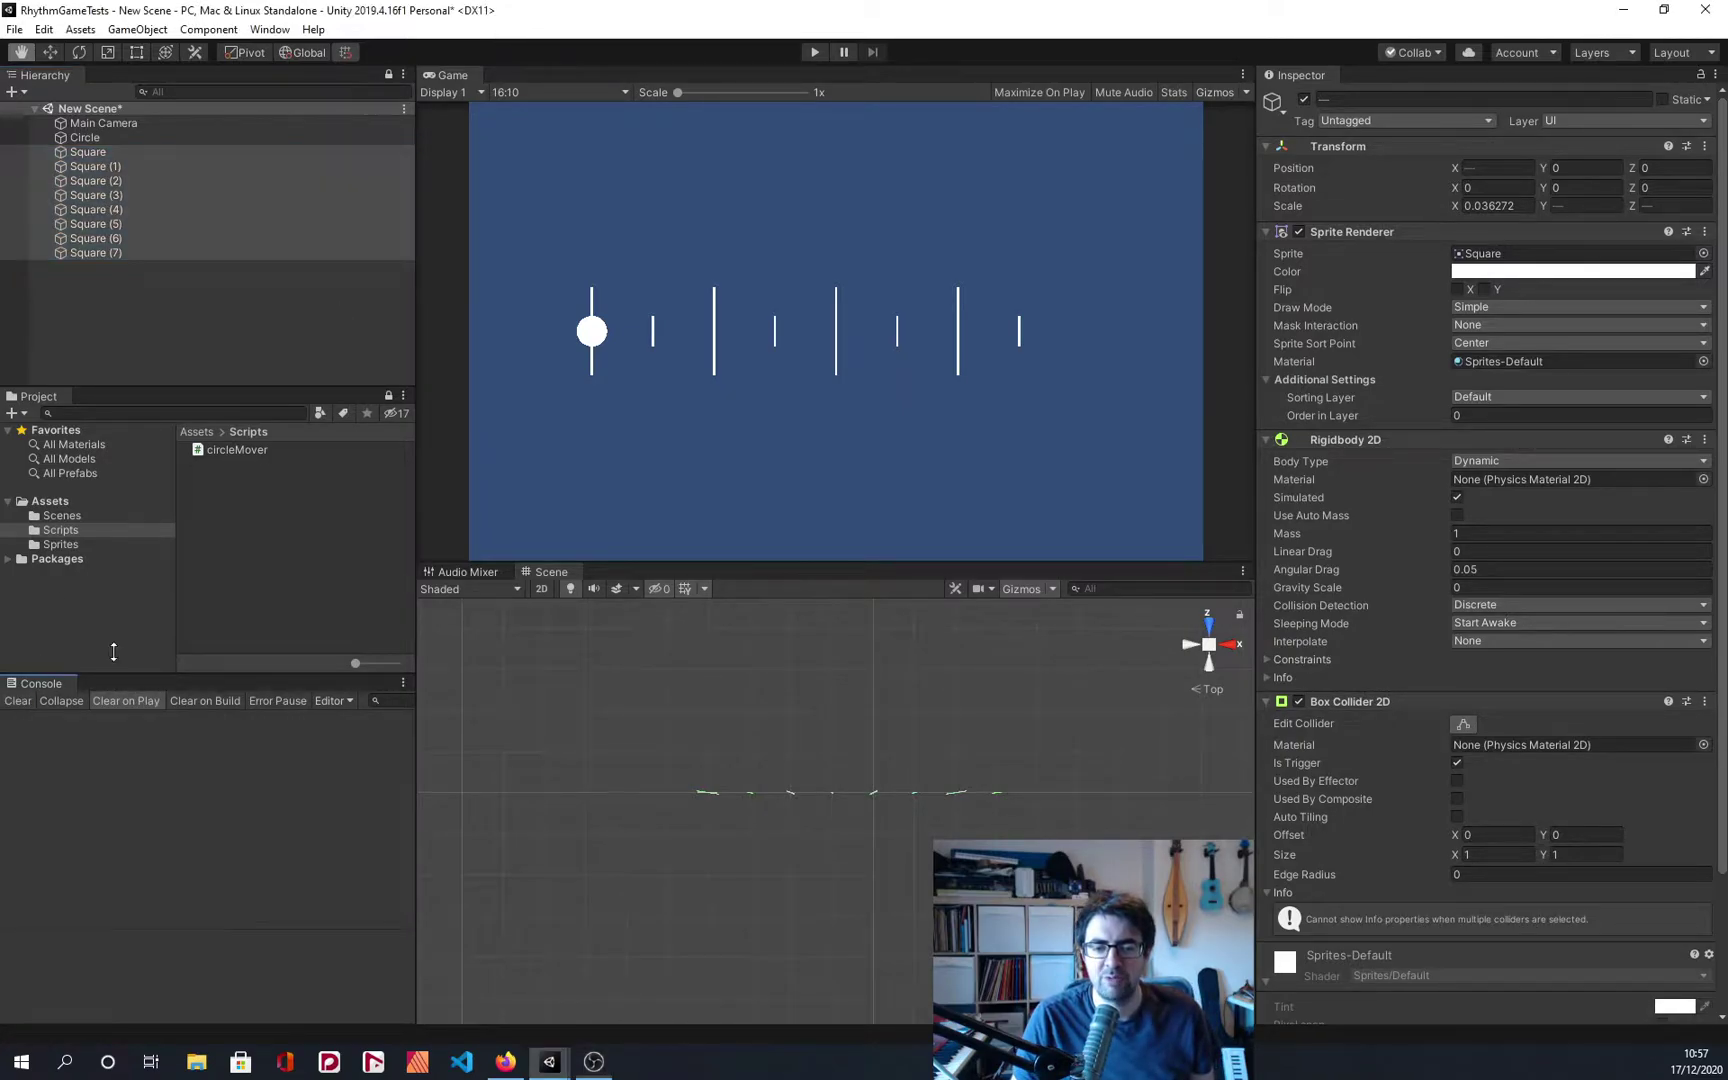
click(815, 52)
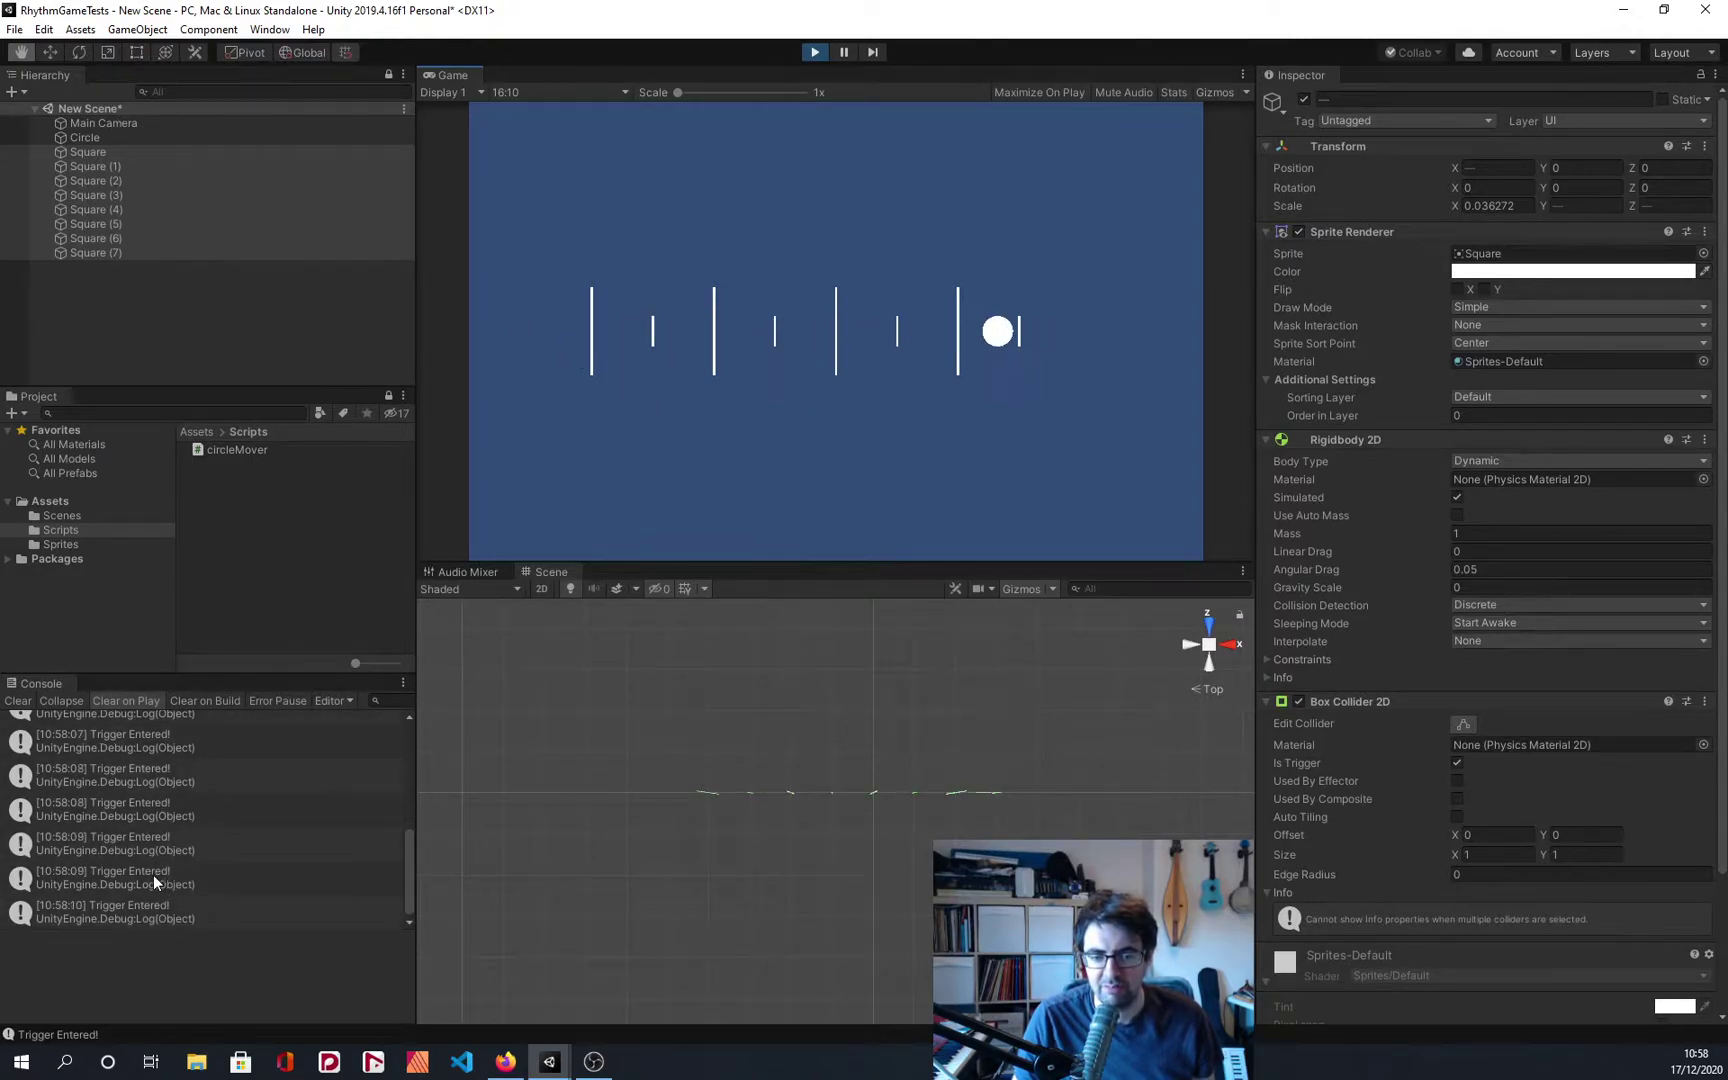
click(28, 703)
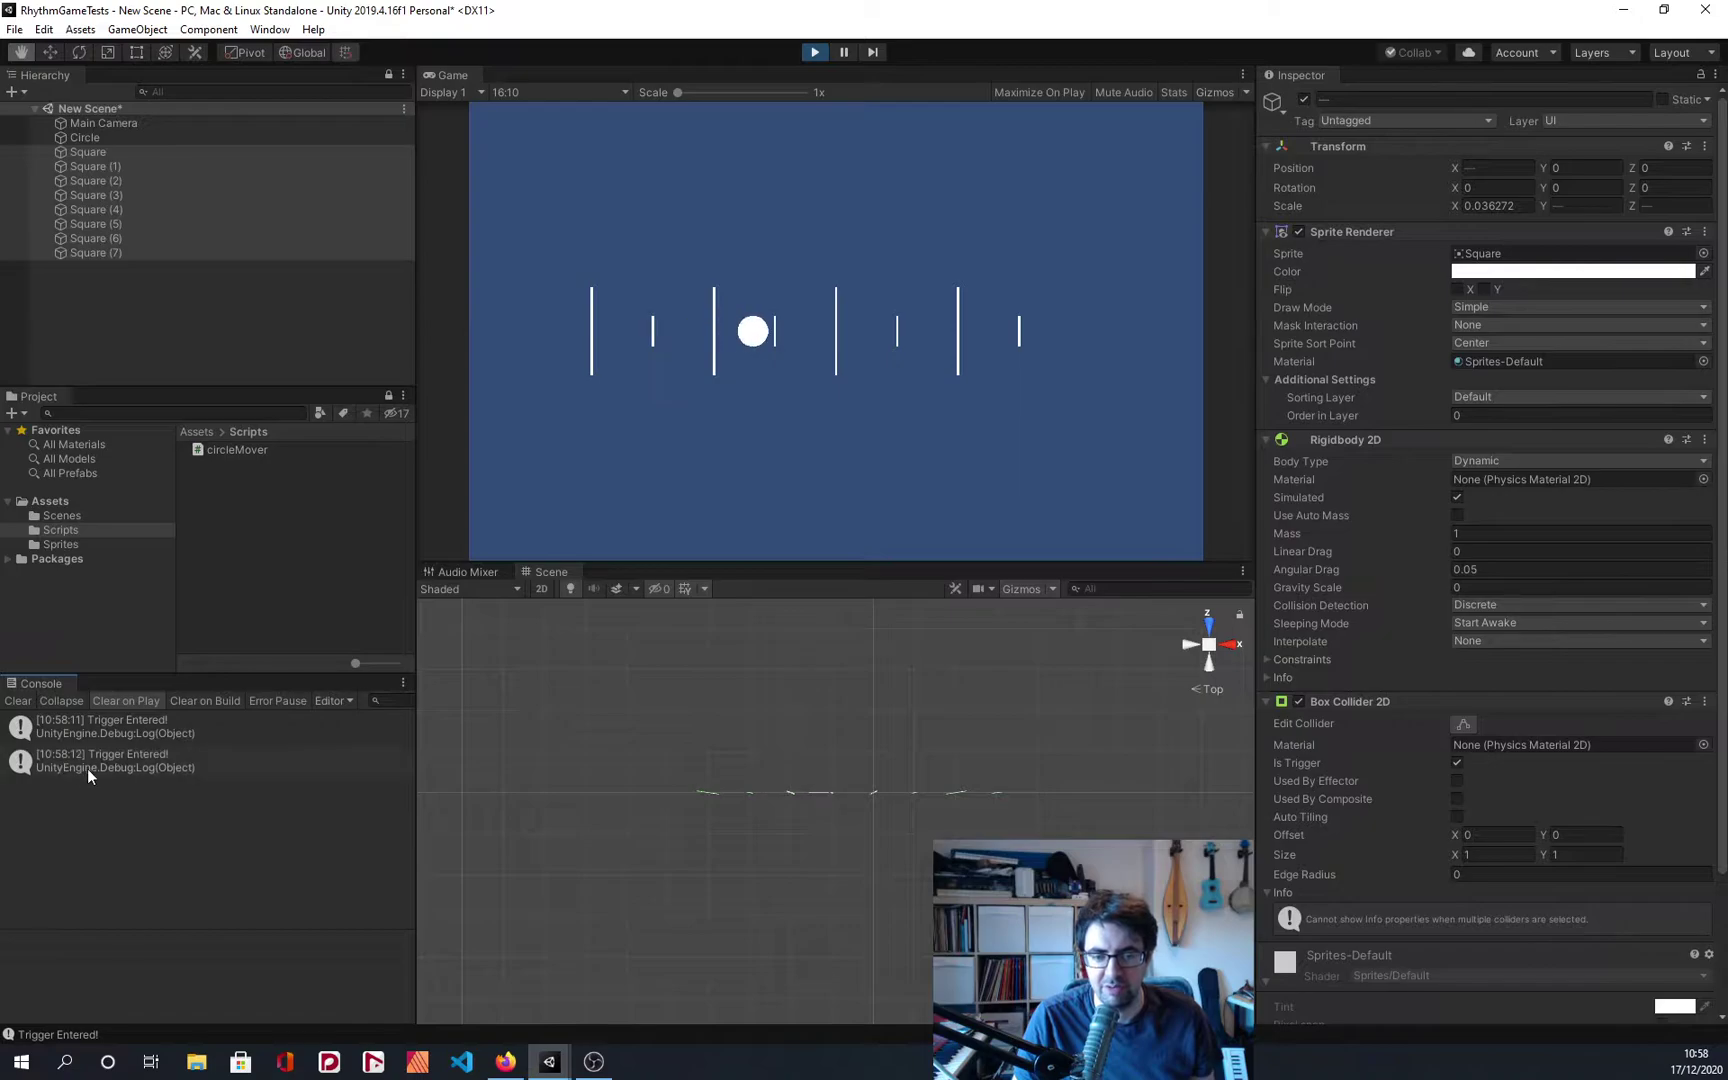
click(815, 52)
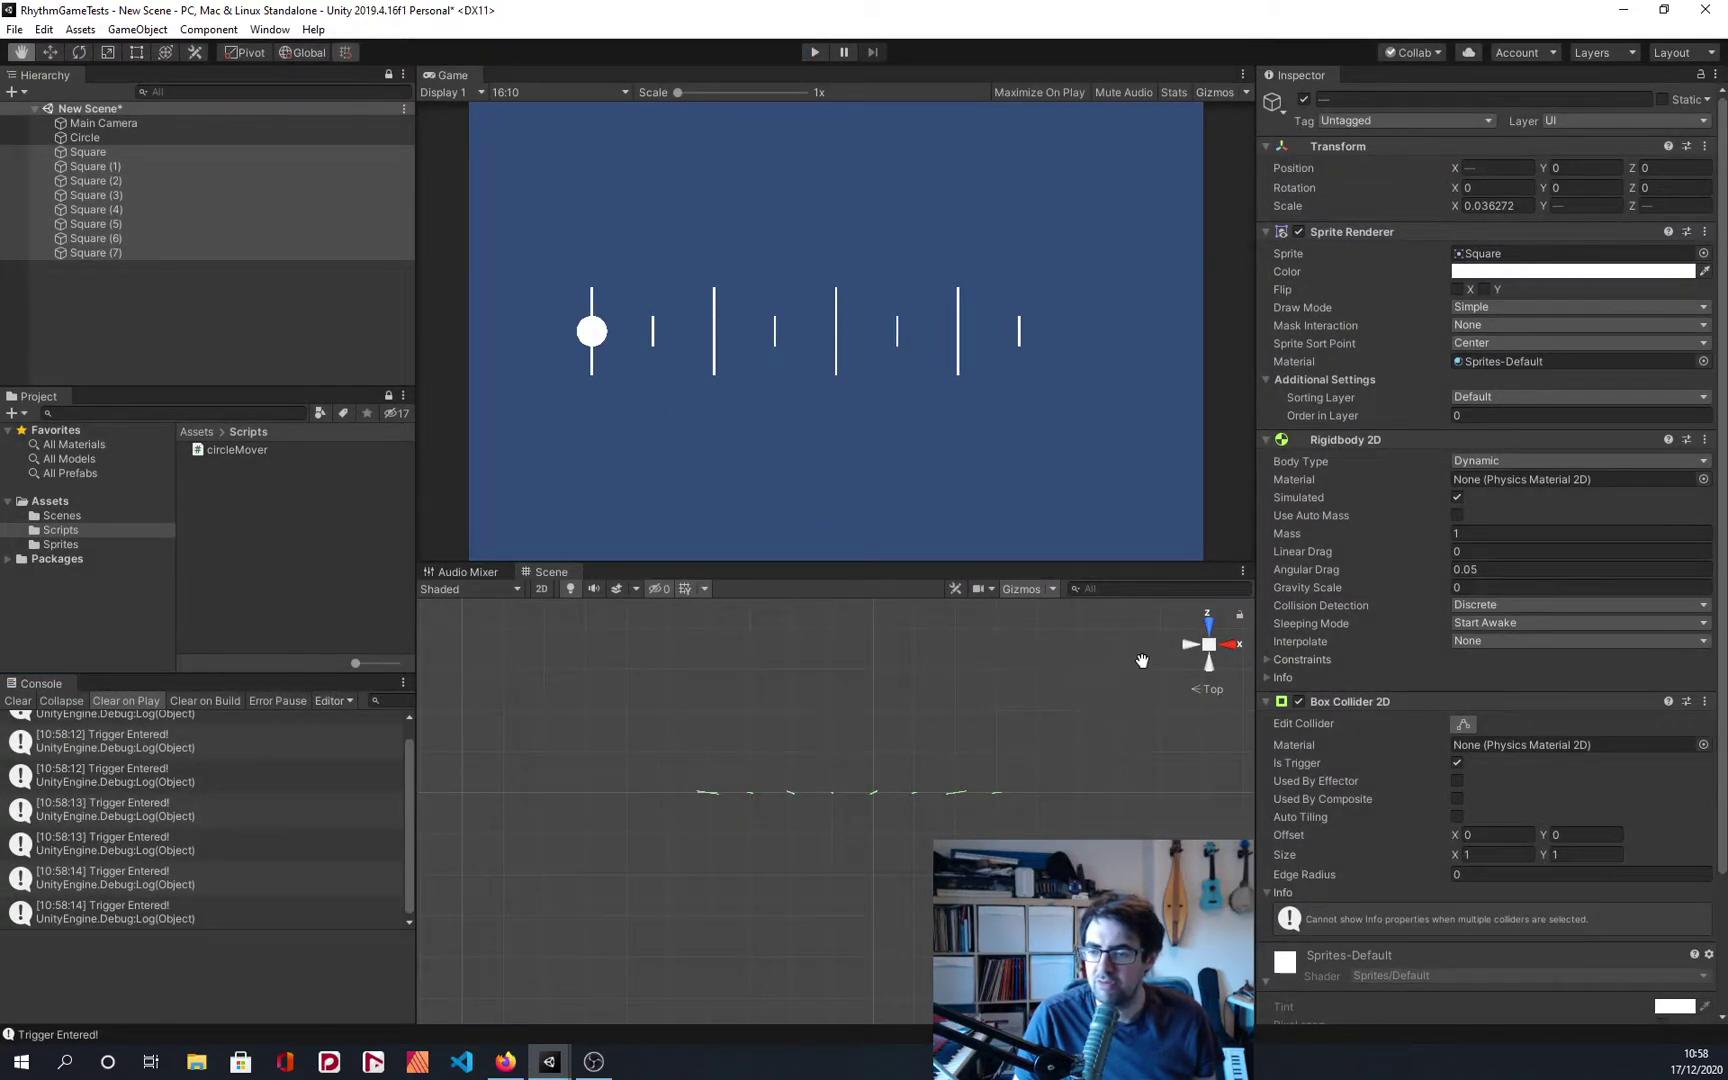
Step: Set the Z scale of all selected squares to -5.43 and check the lines in the scene from the front and side
click(1210, 632)
click(1228, 647)
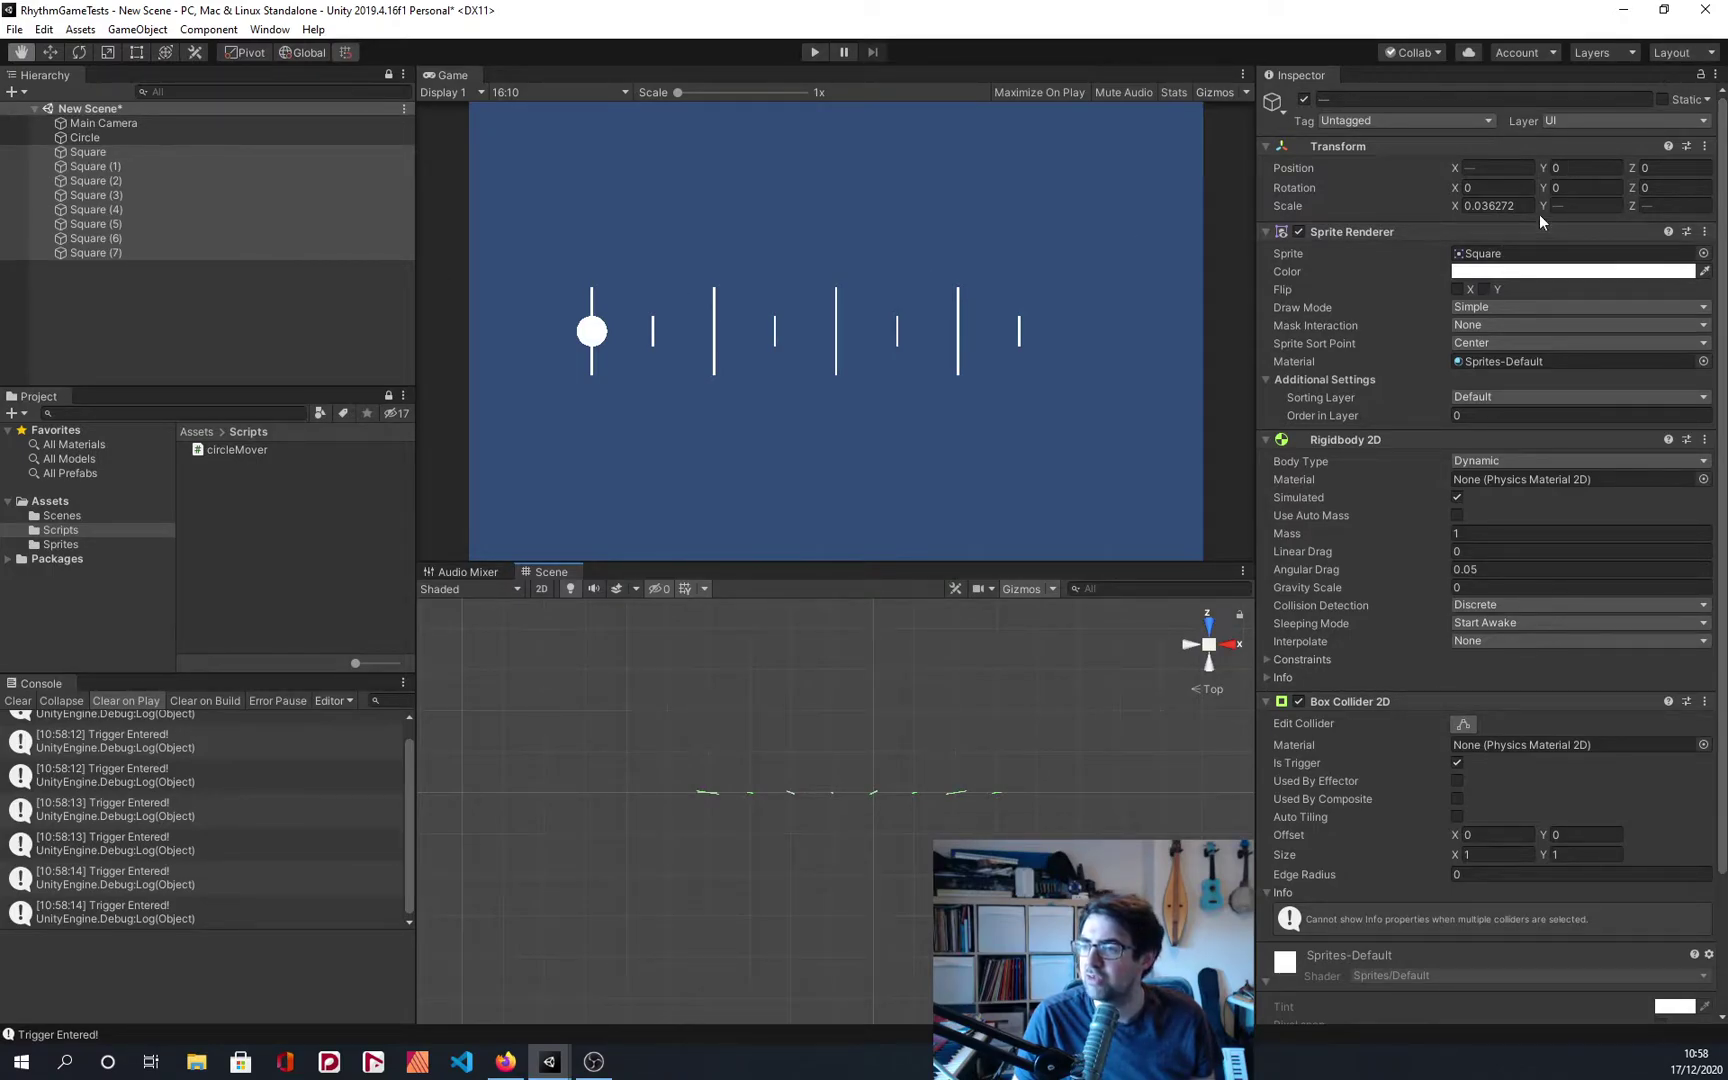
click(1640, 207)
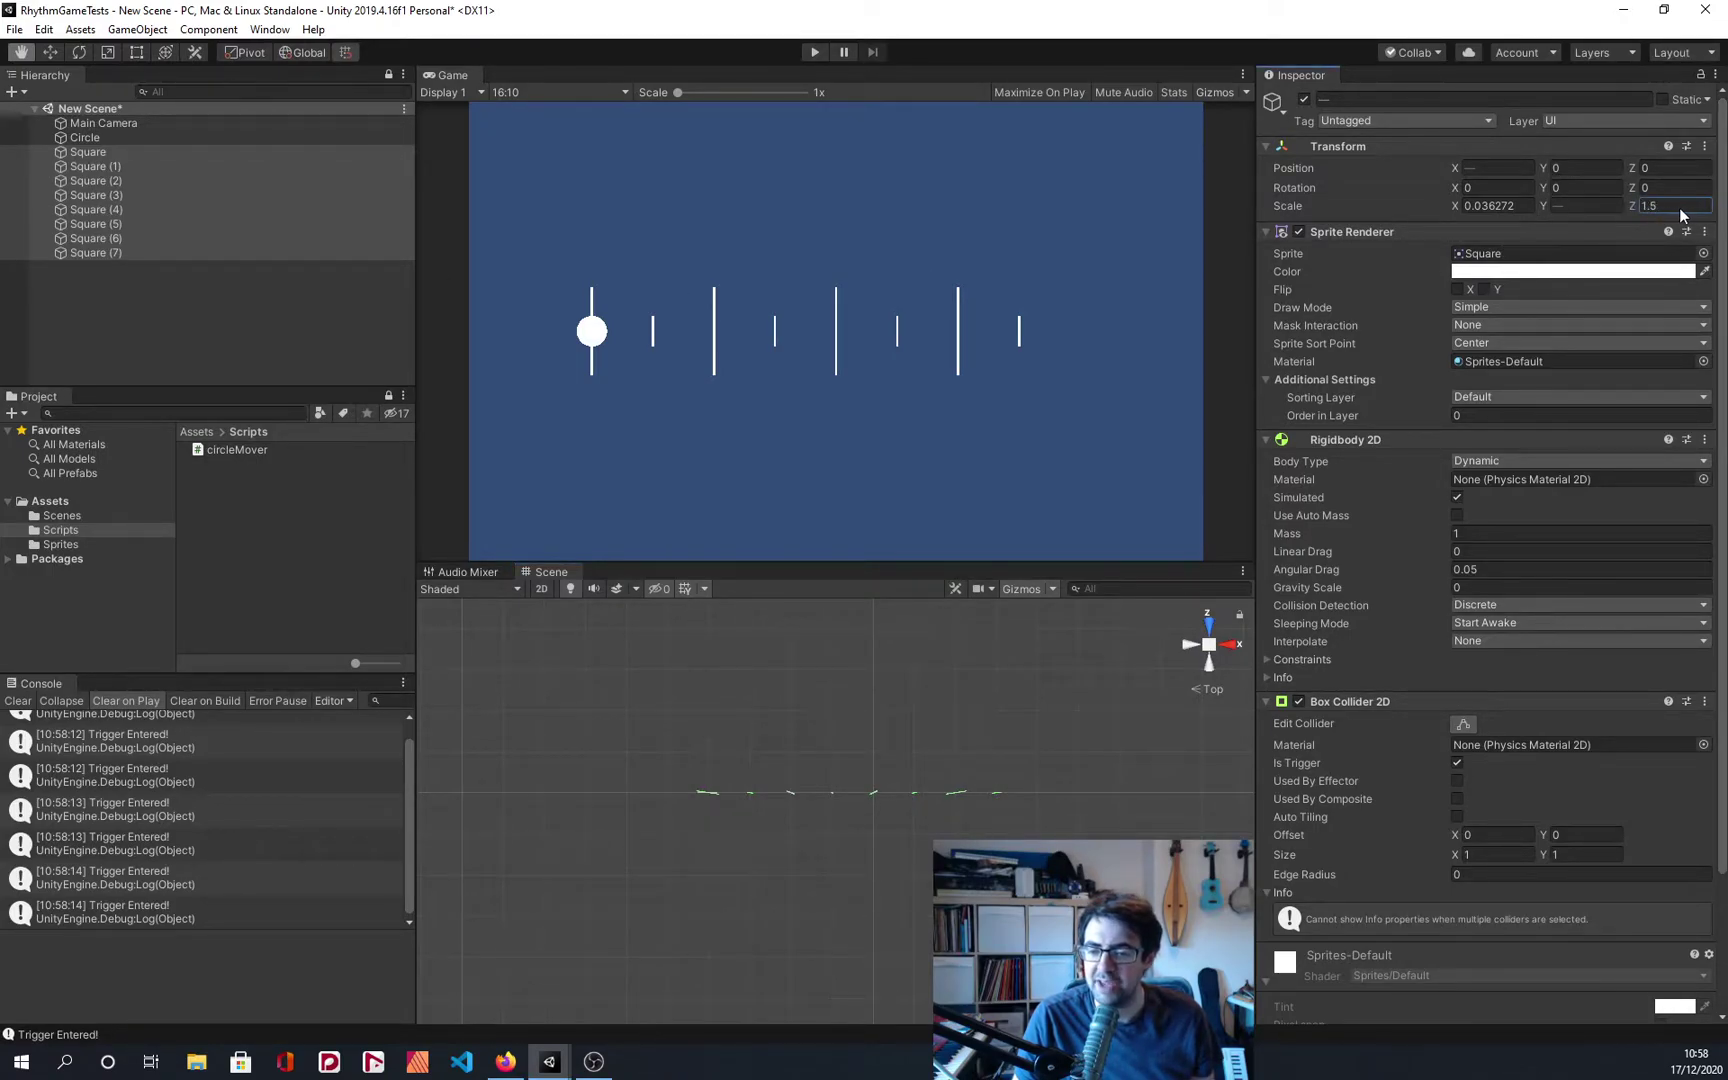
text(-3.3)
key(BackSpace)
key(BackSpace)
key(BackSpace)
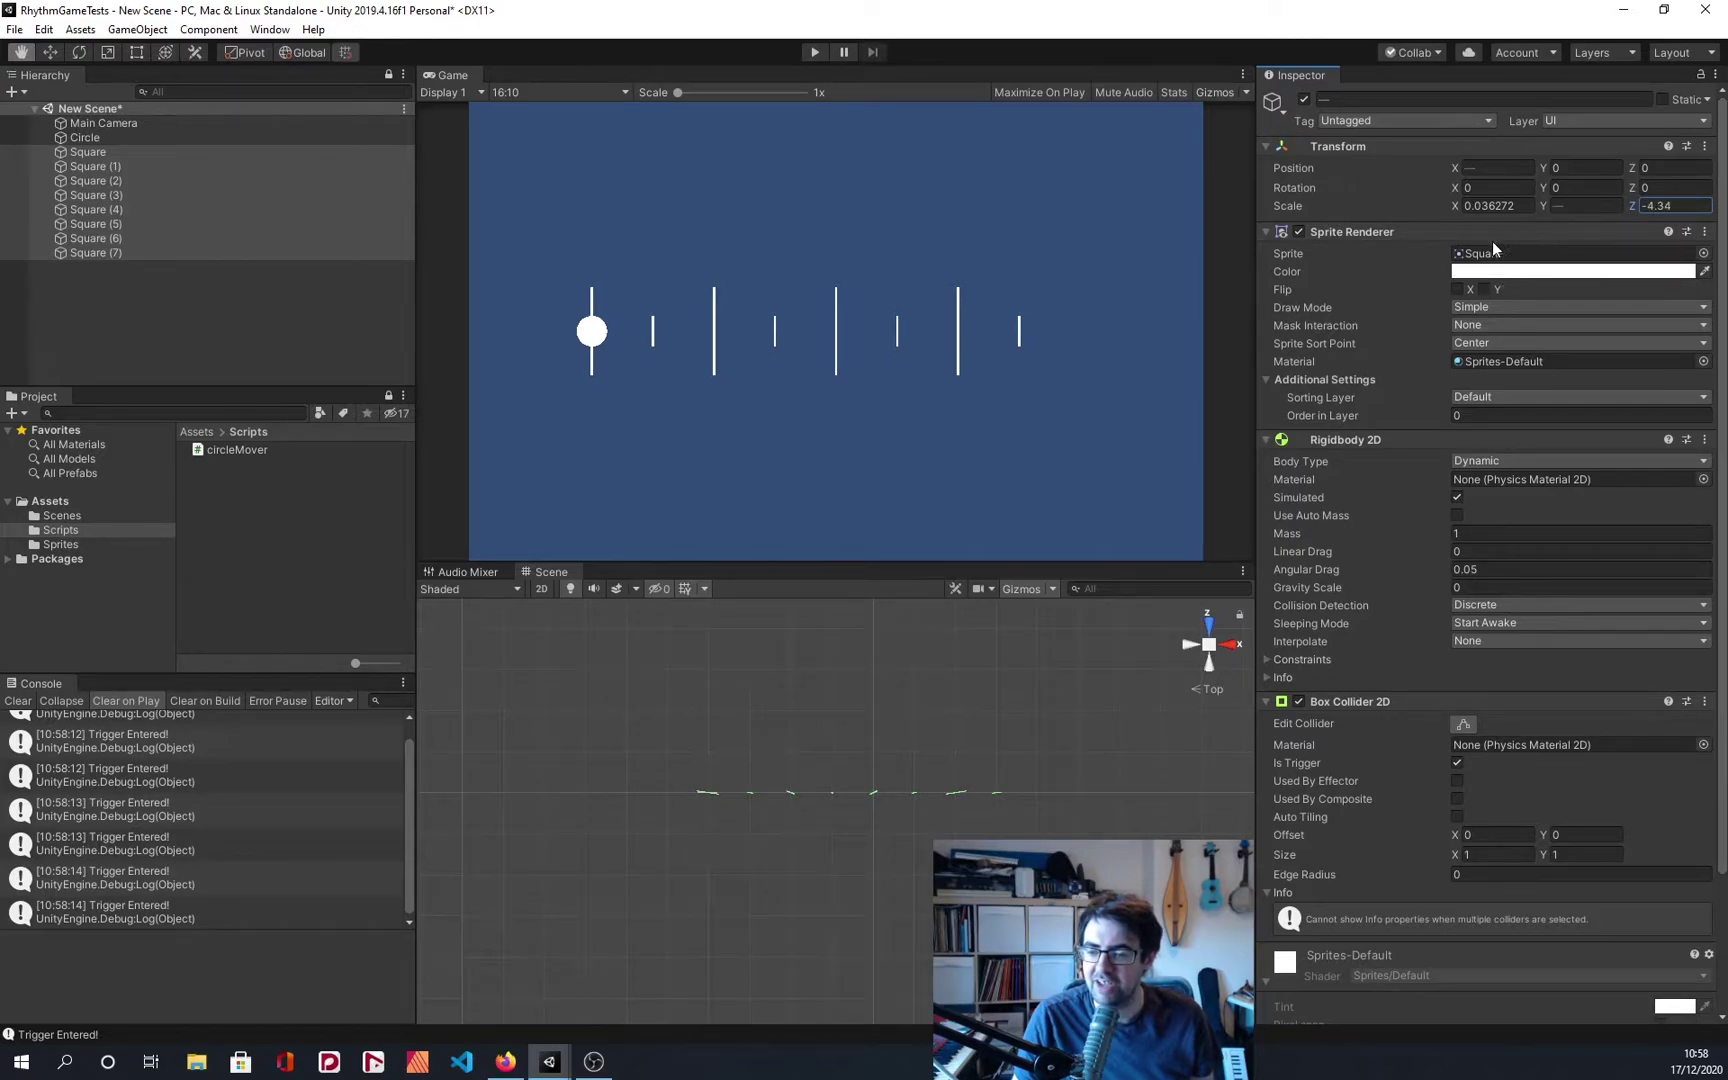
text(5.43)
click(1210, 627)
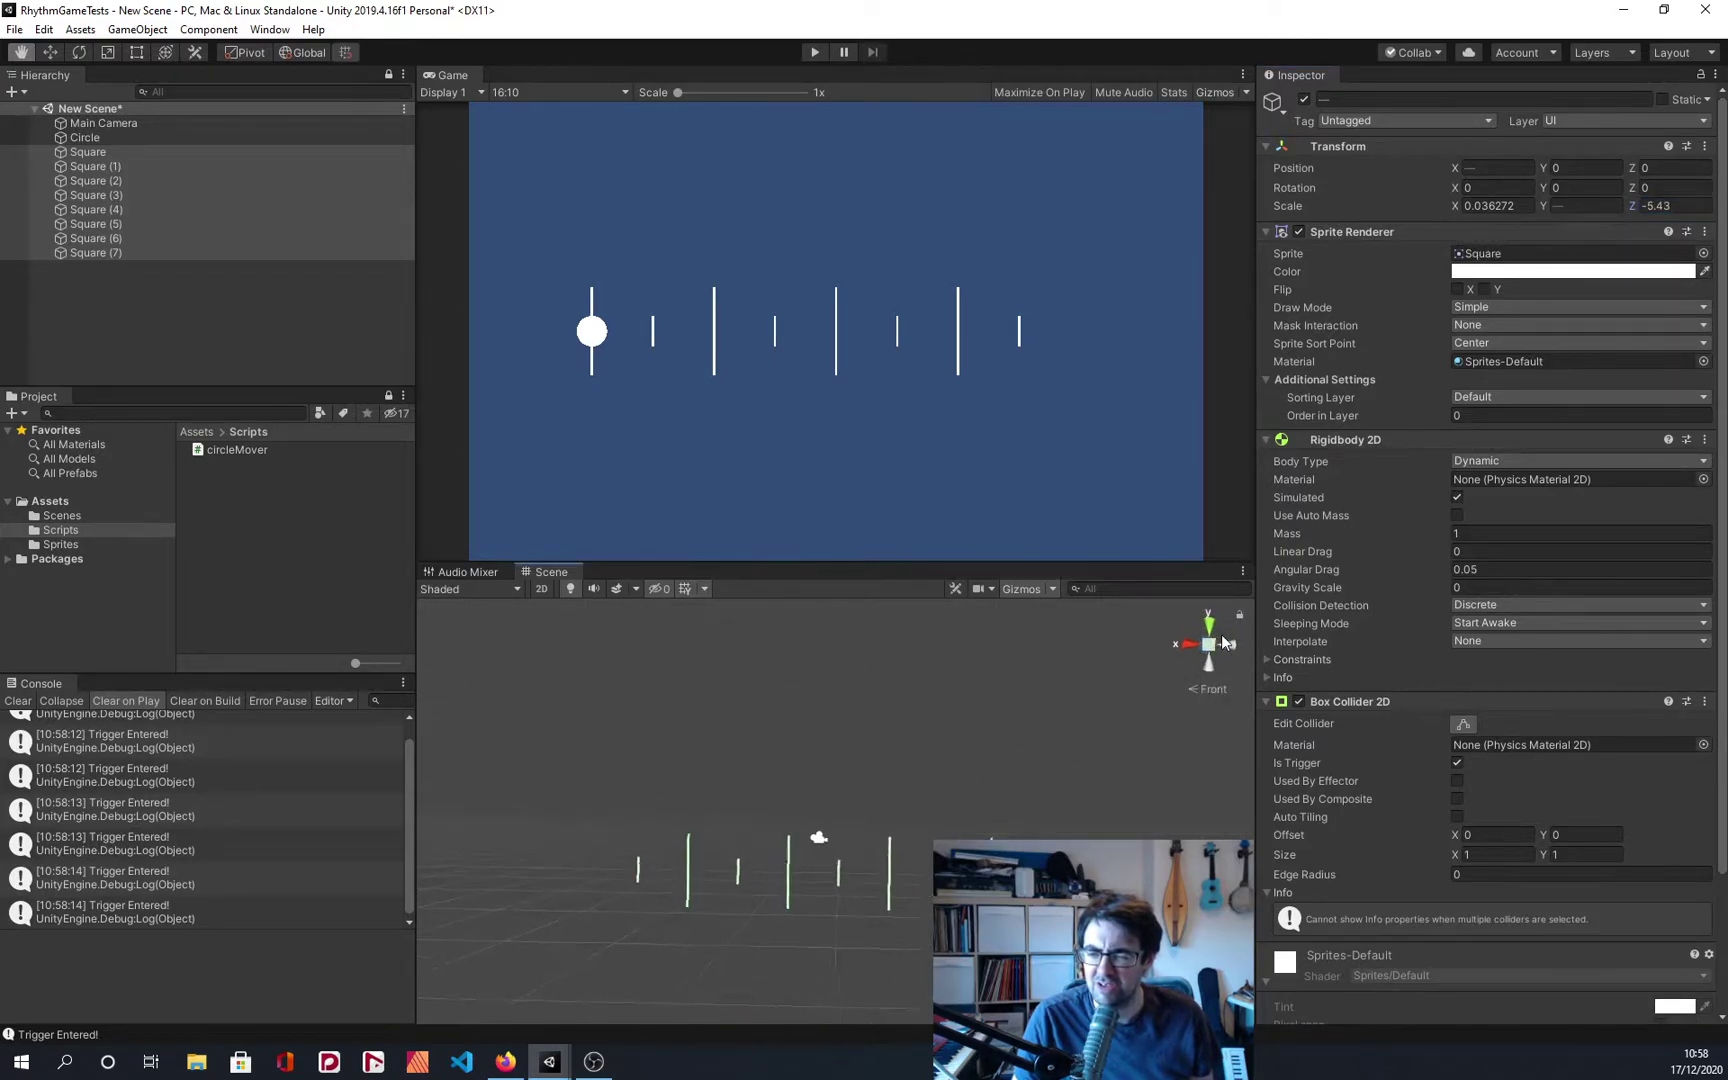
click(1198, 644)
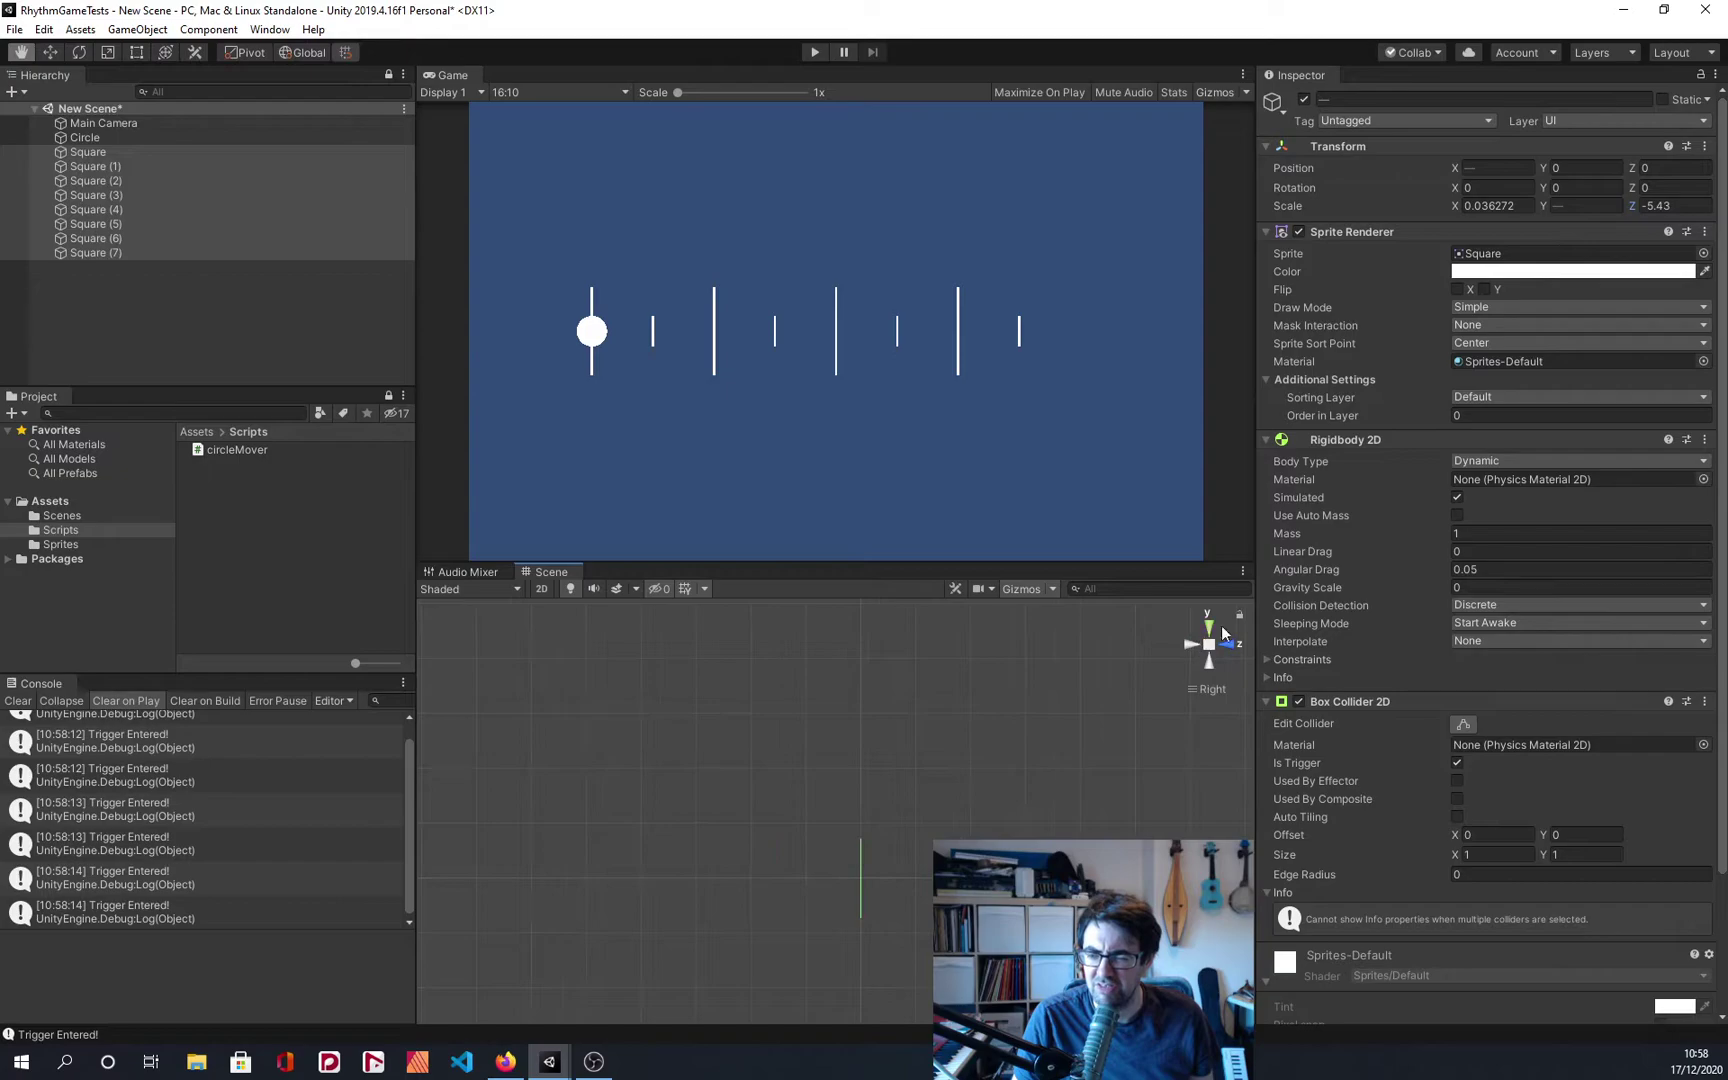
click(1596, 204)
text(2.11)
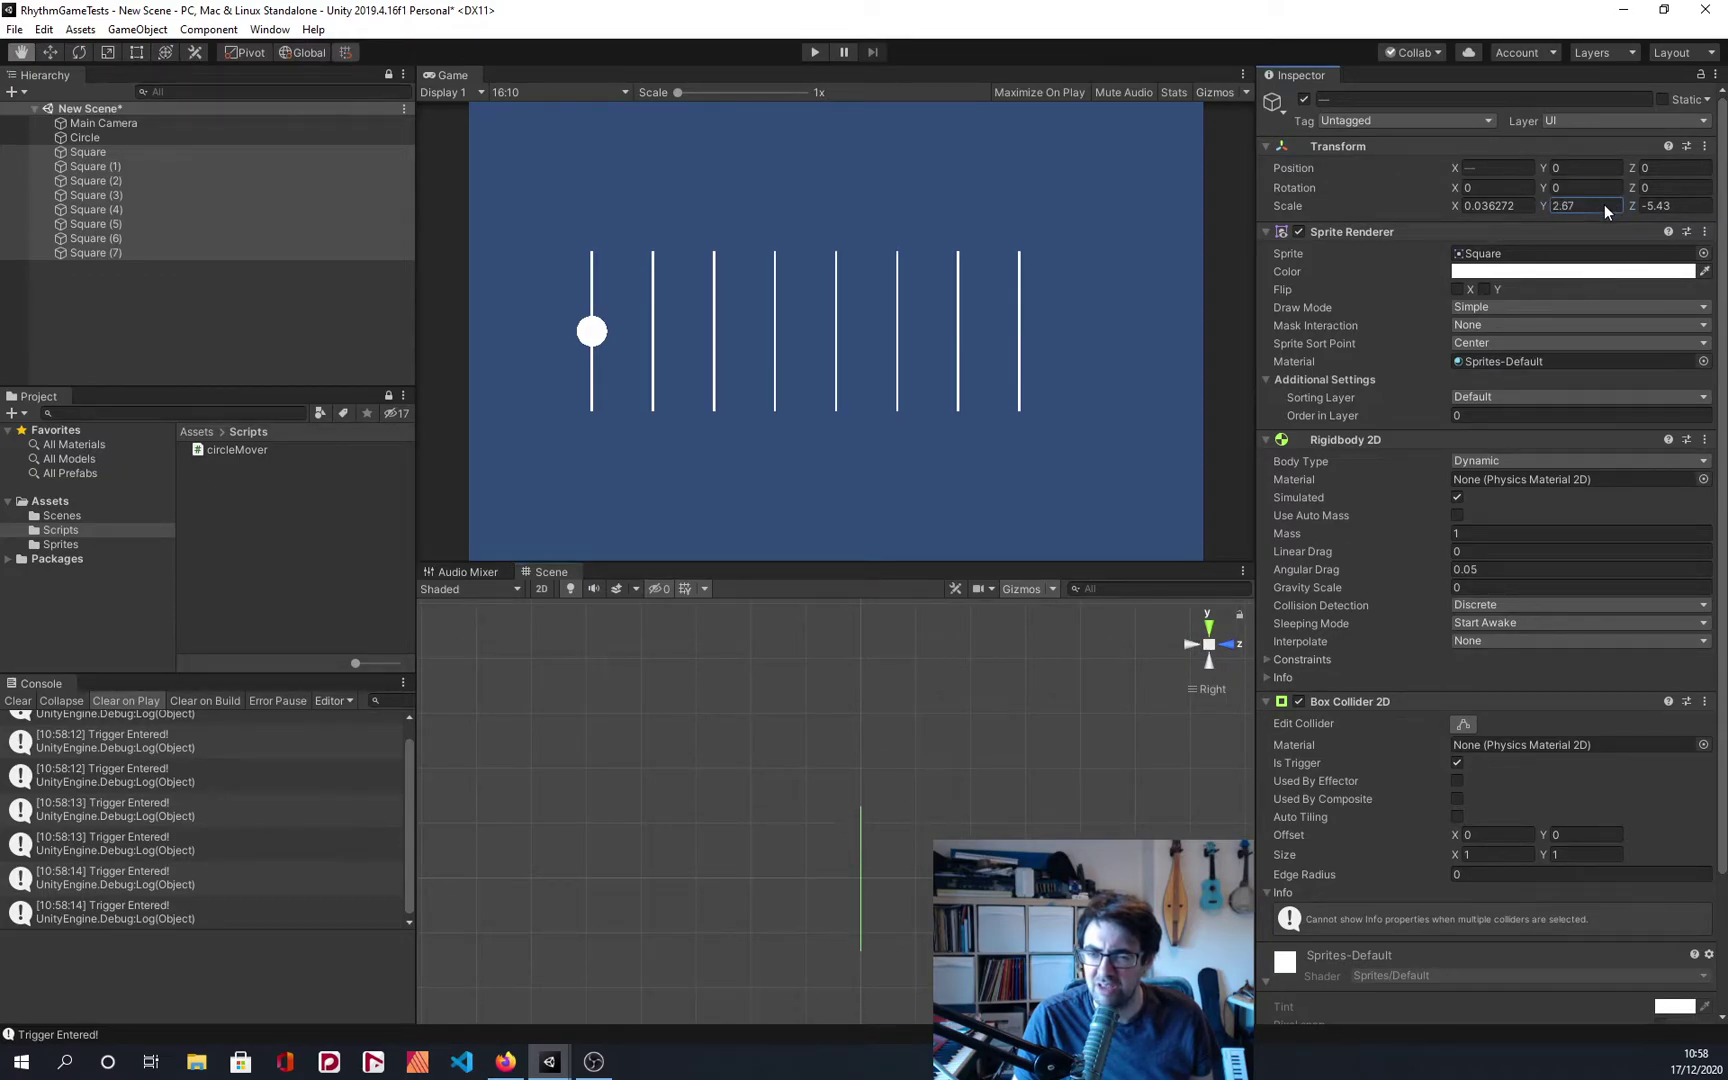
key(Escape)
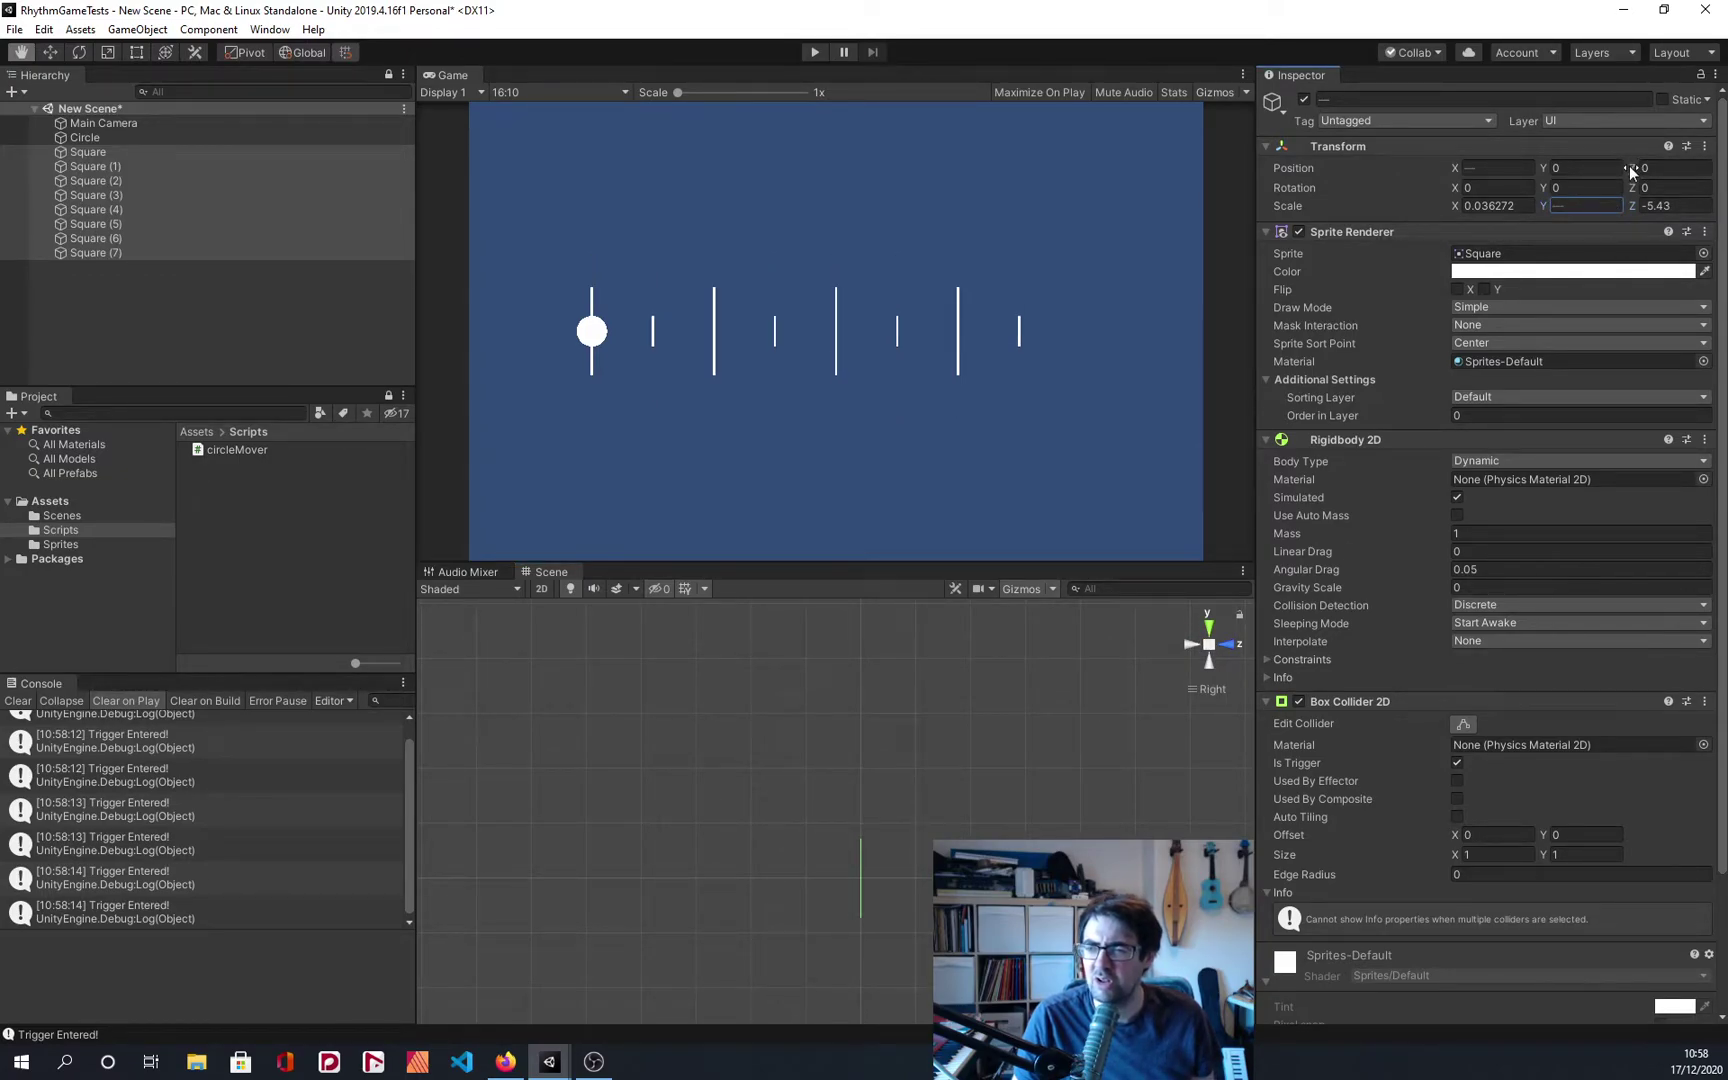
Step: Shift the selected squares to a Z position of 1.24 and check them in the scene from above and in front
drag(1632, 168, 1670, 176)
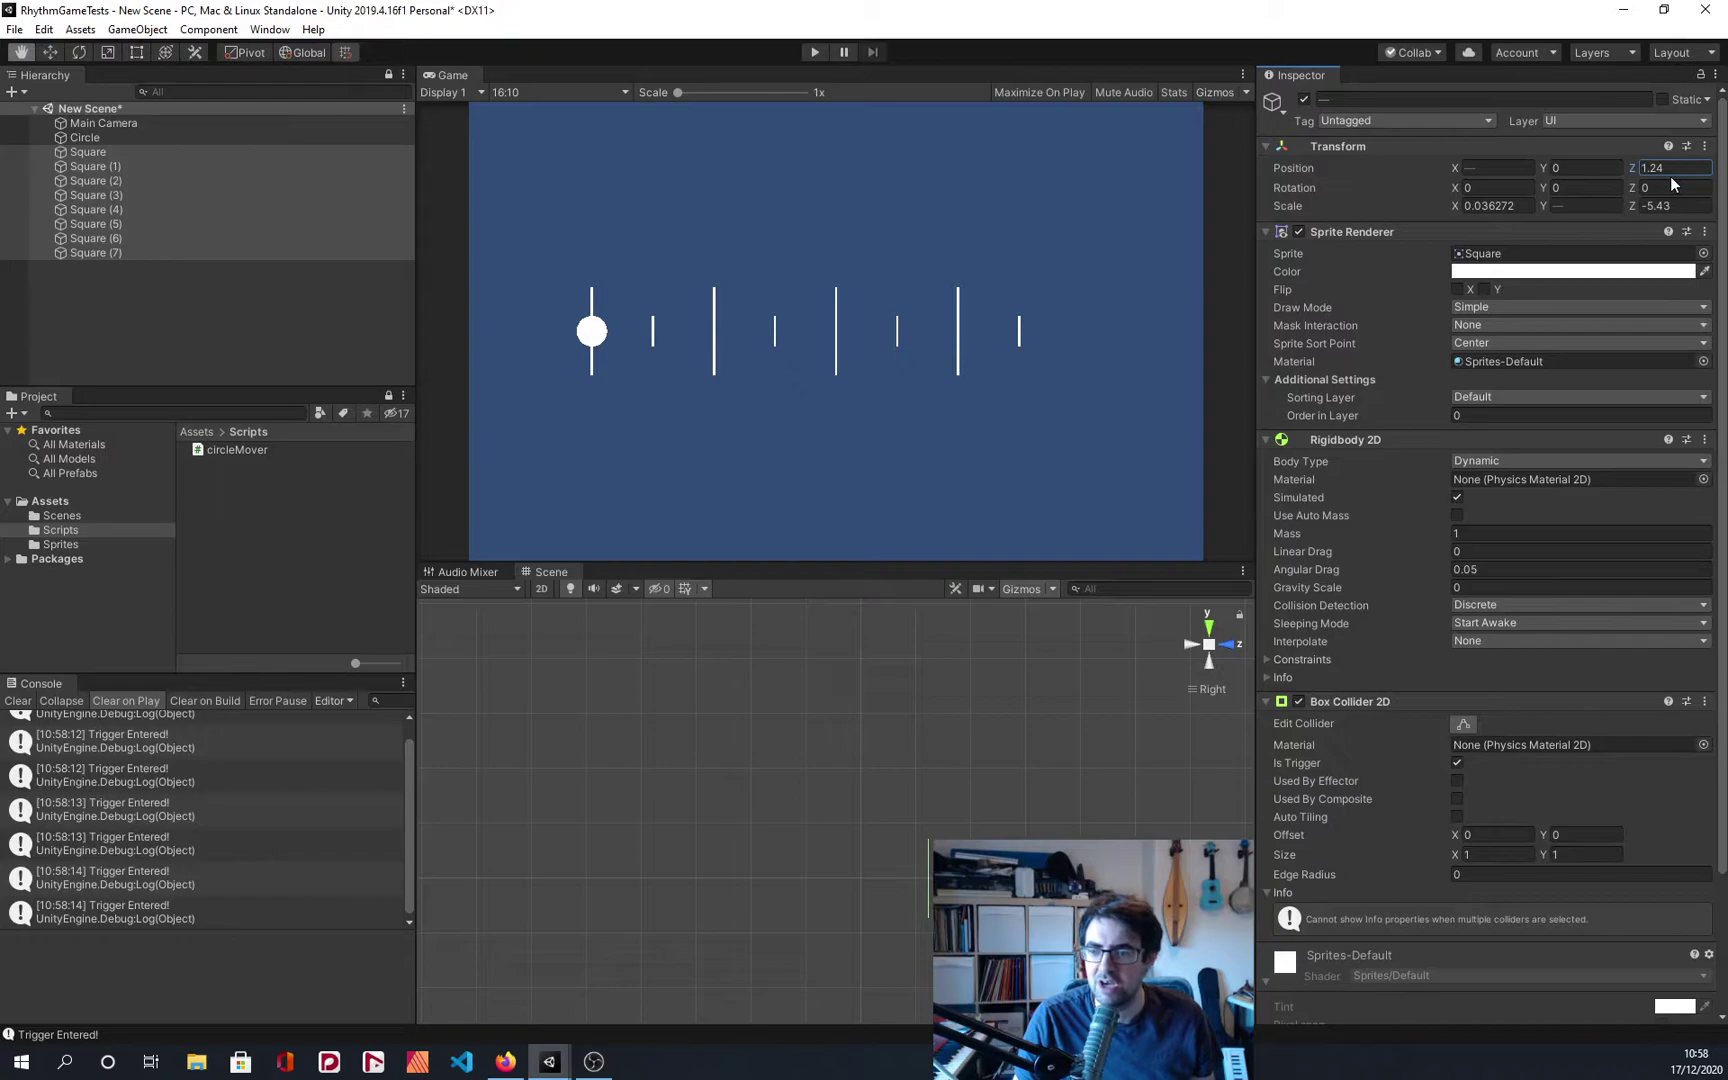
click(1209, 627)
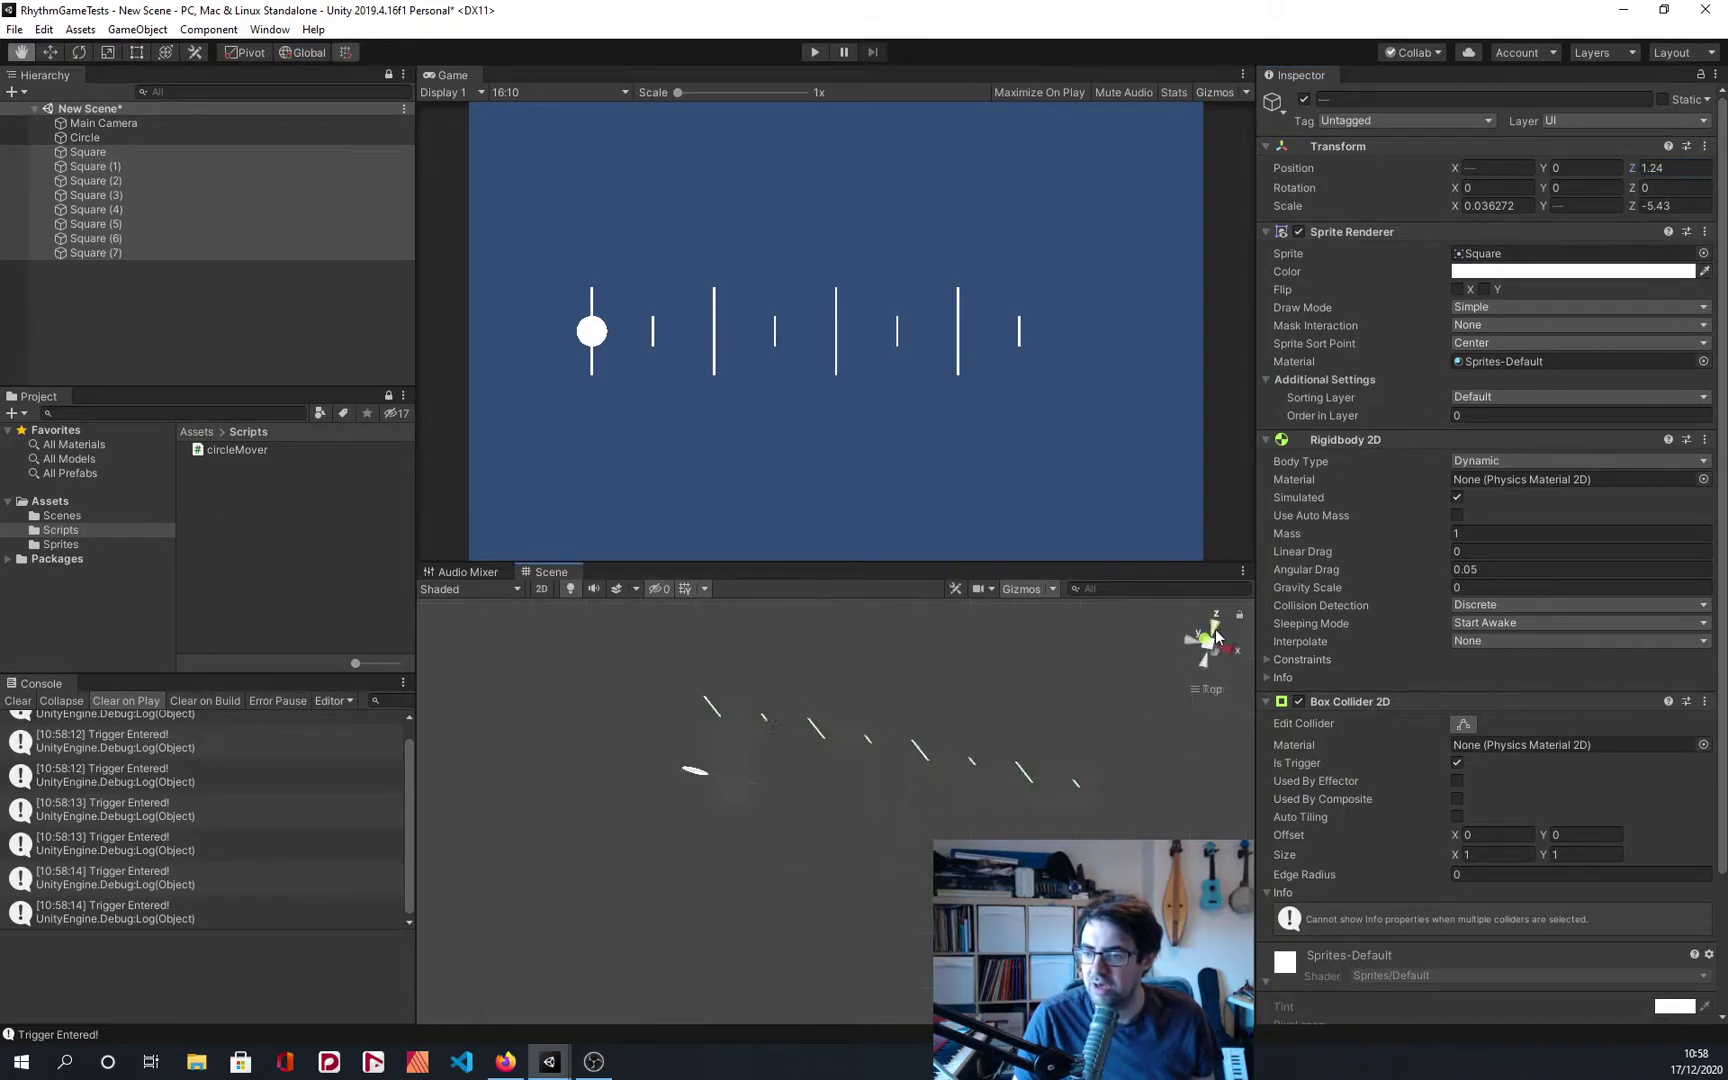
click(1224, 643)
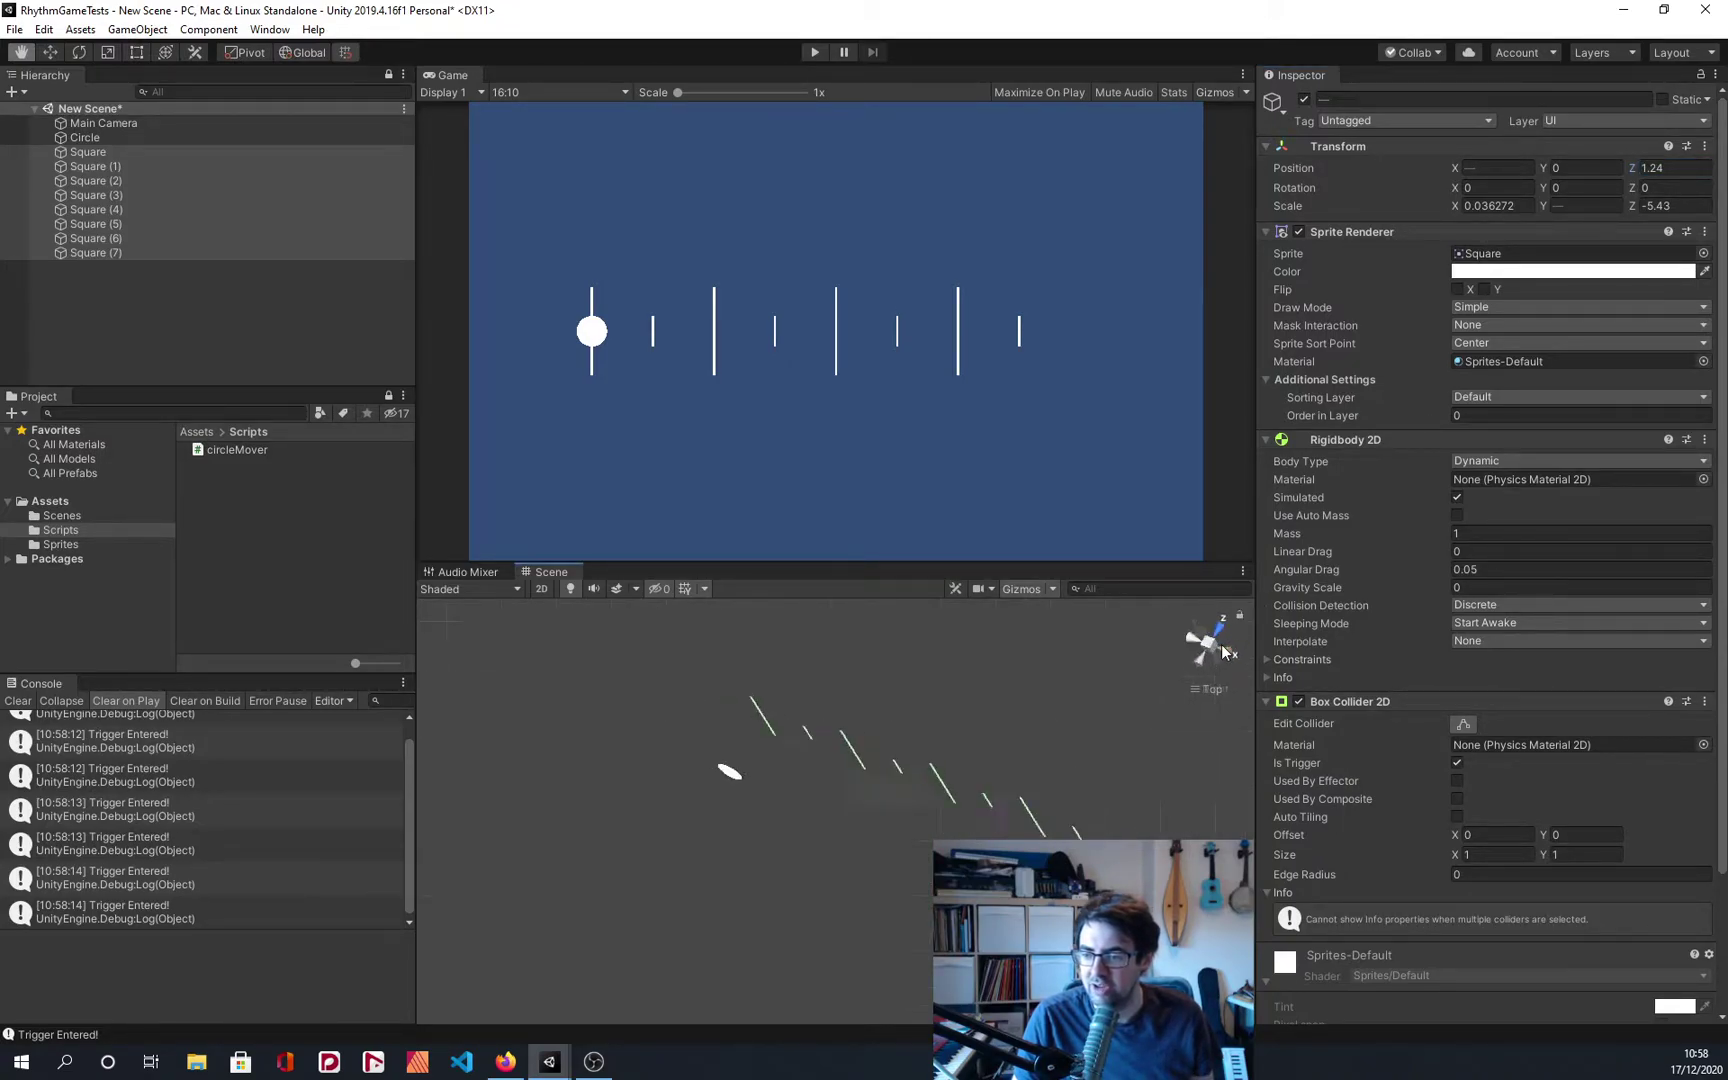
click(1225, 643)
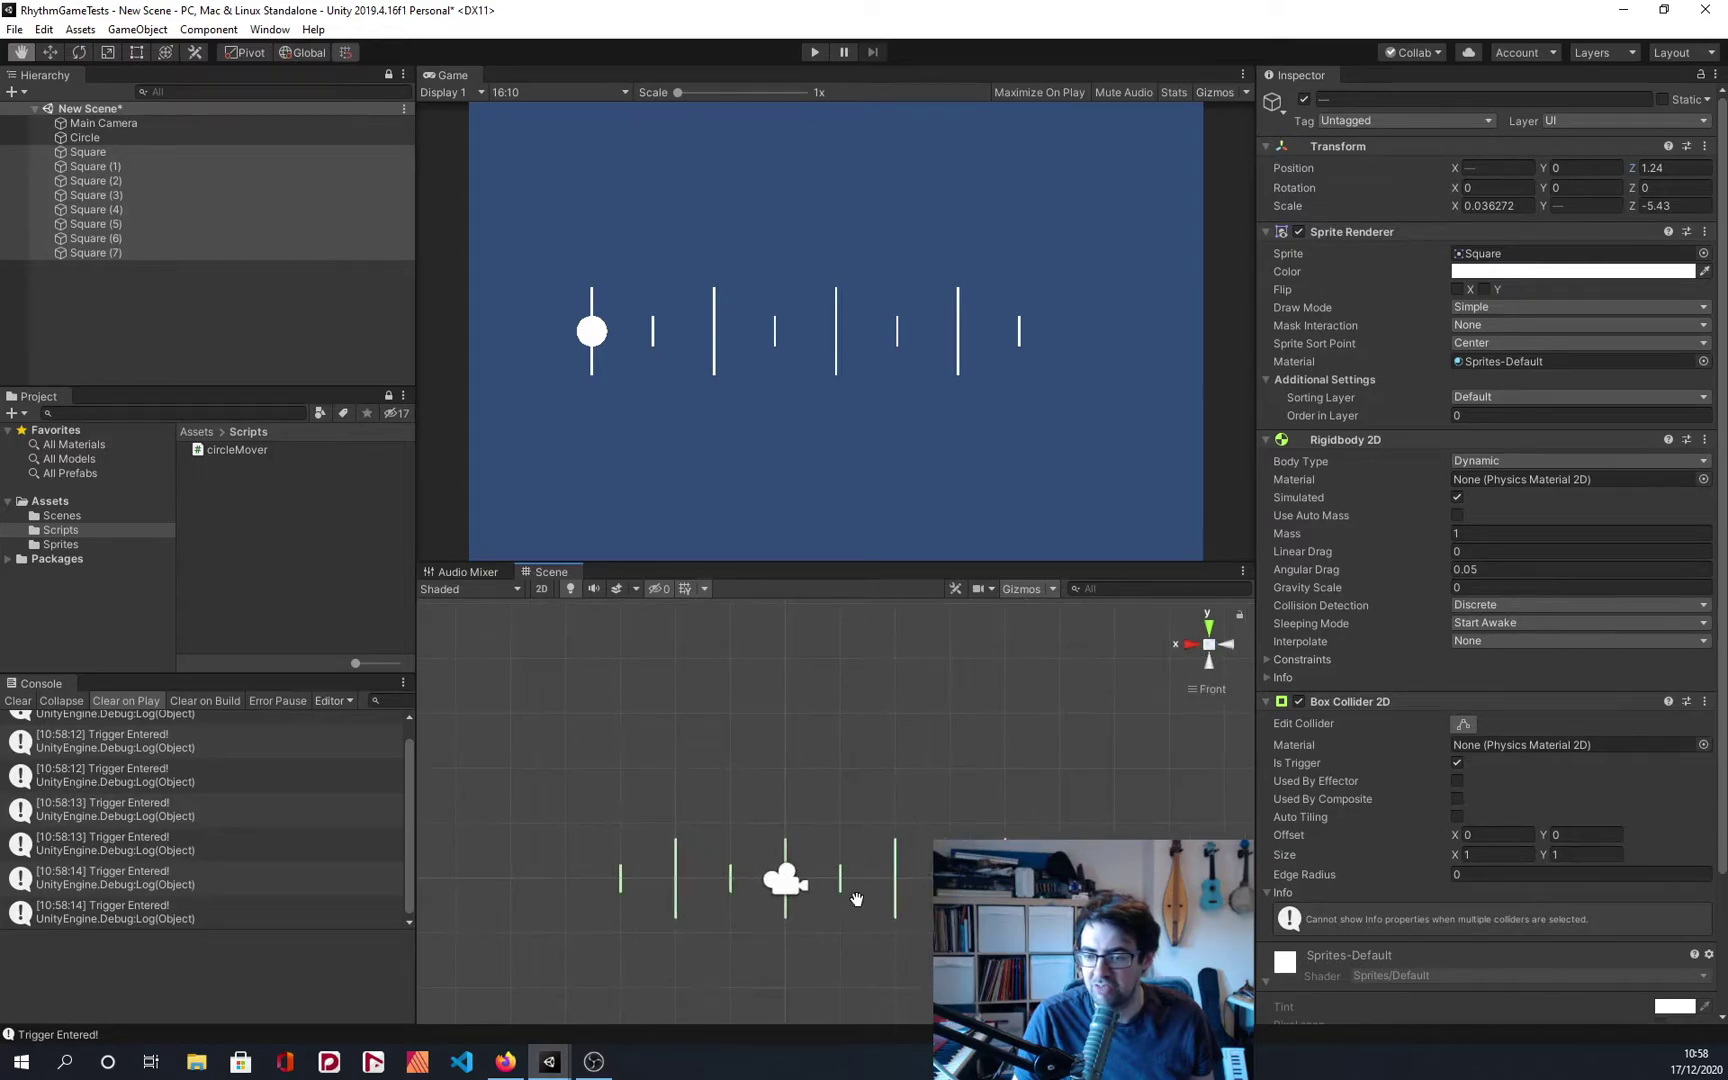
Step: Set the selected squares' Z position to -3.8
click(1655, 168)
text(-2.21)
key(BackSpace)
key(BackSpace)
key(BackSpace)
key(BackSpace)
text(3.8)
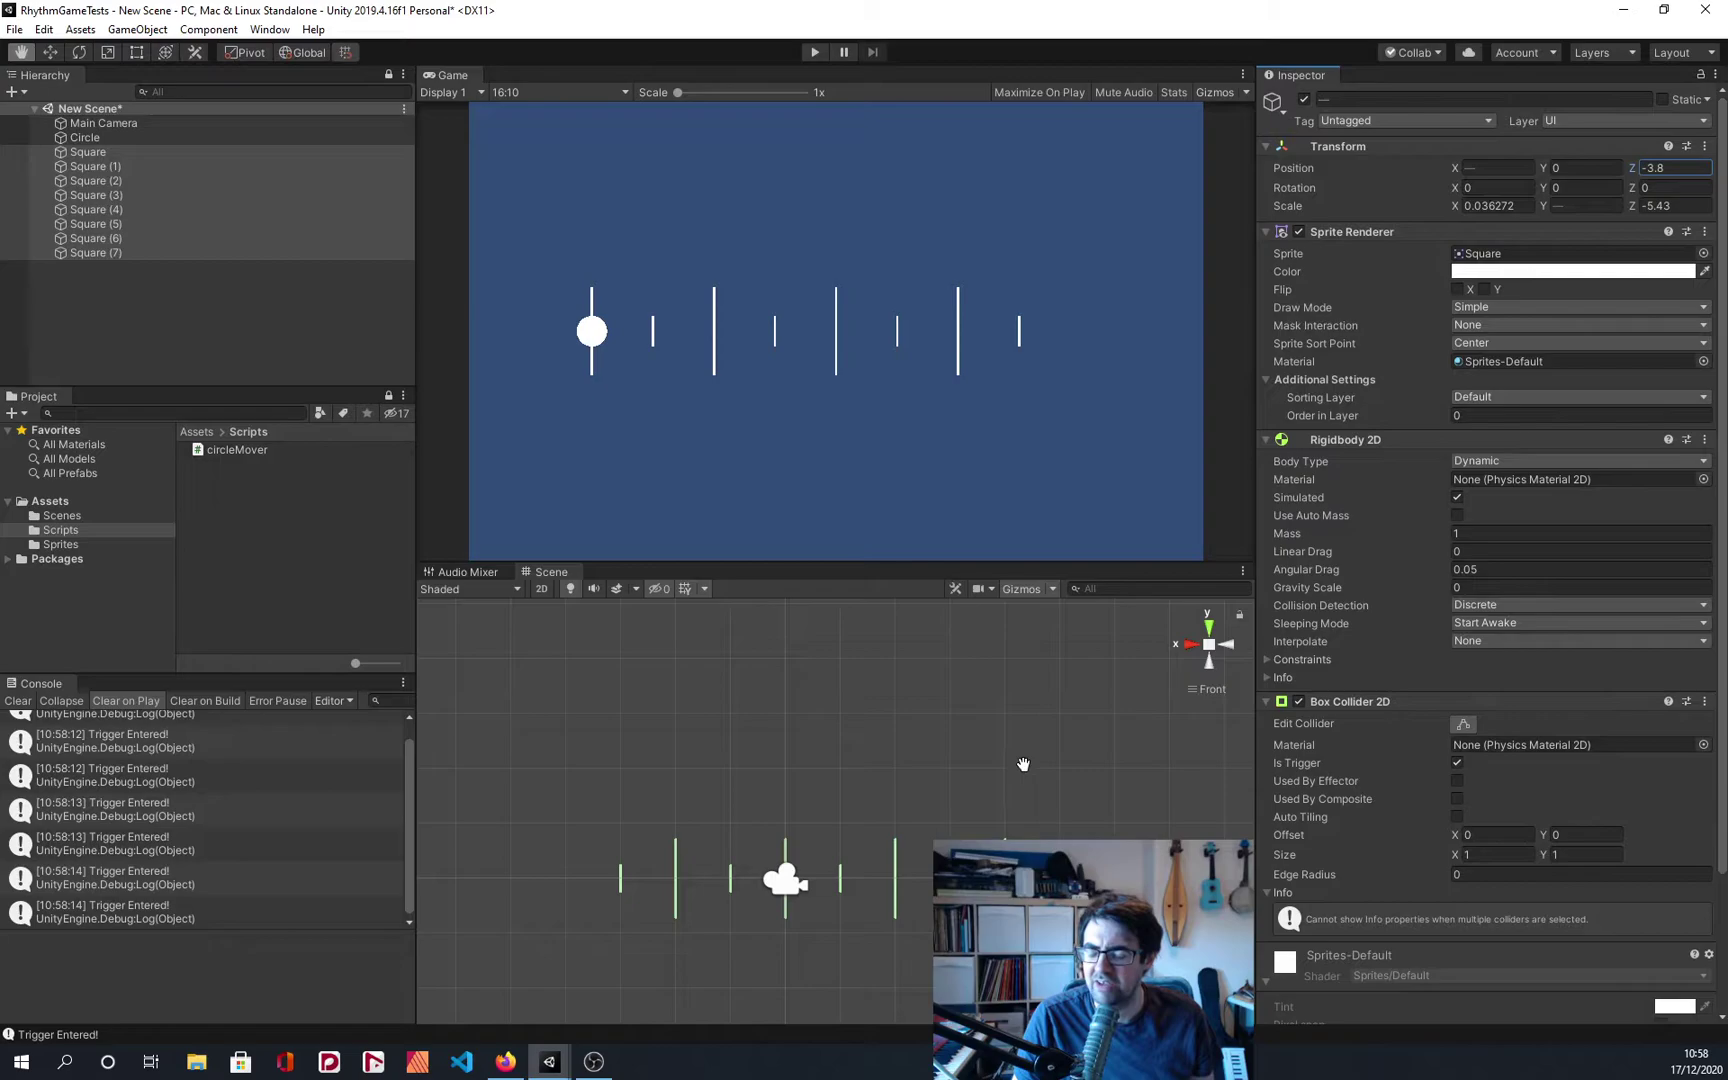
Step: Set both the Z position and the Z scale of the selected squares to 0
click(1193, 644)
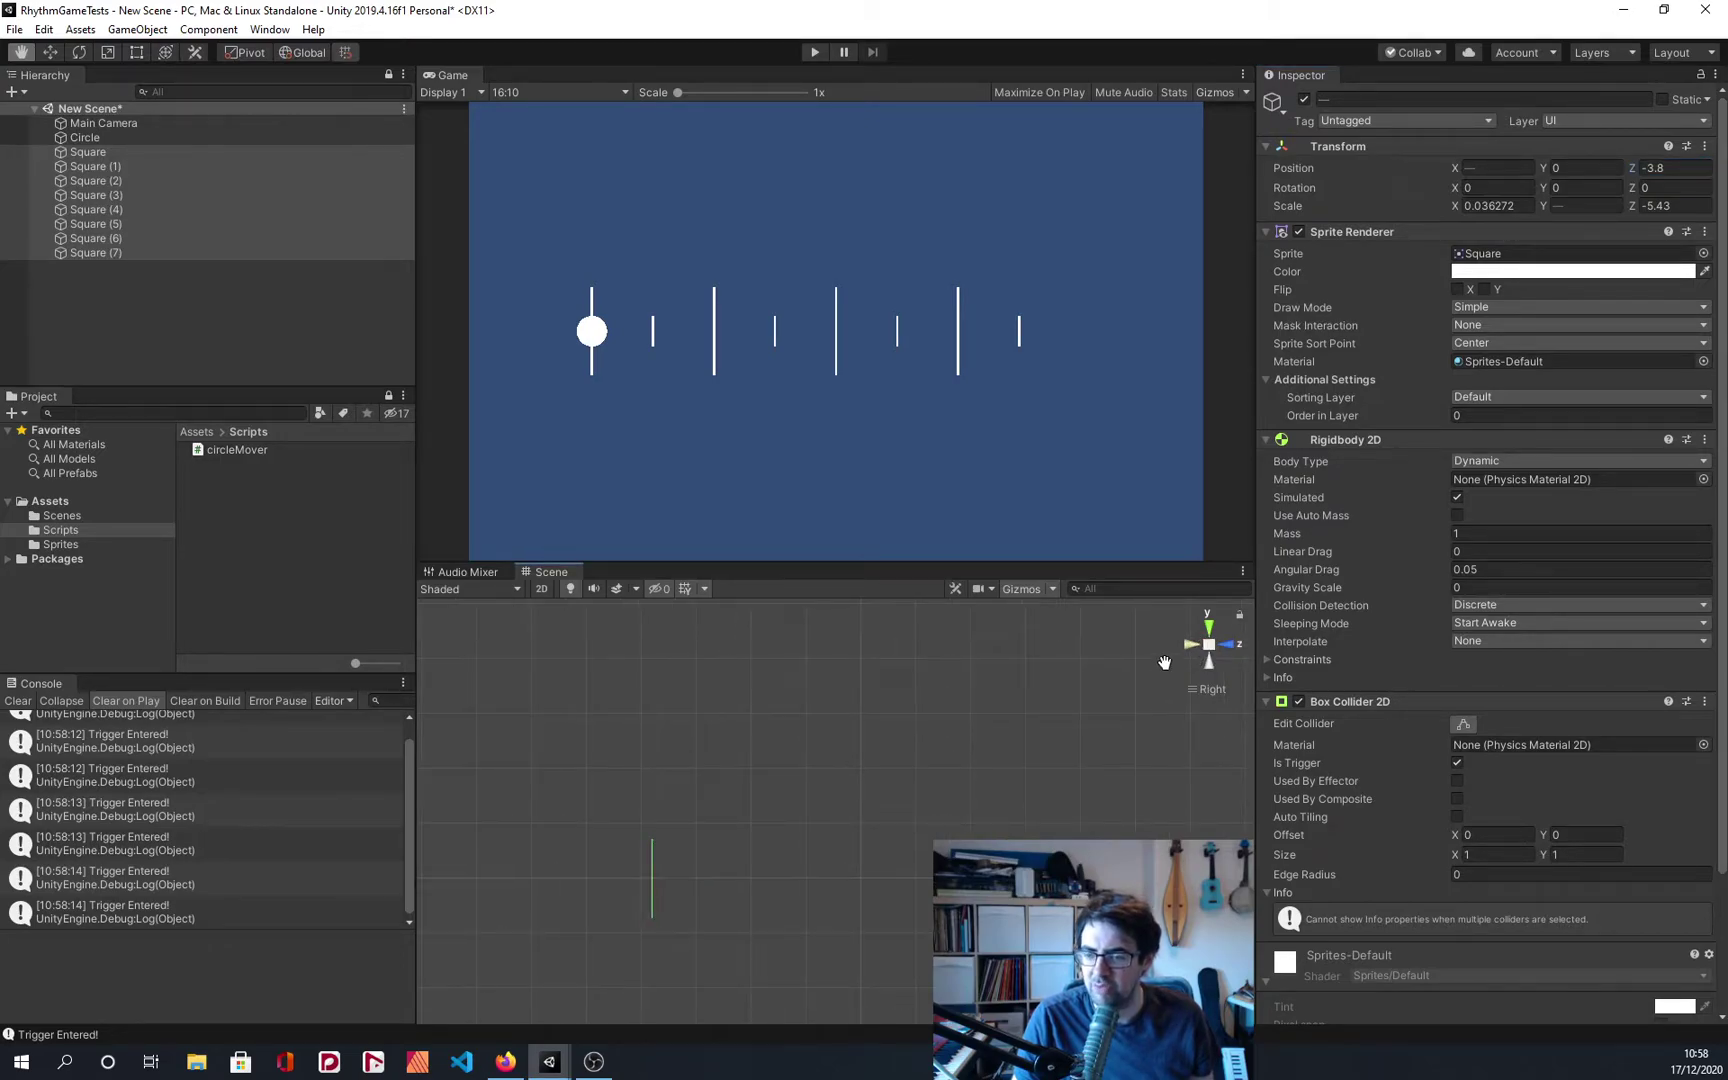
text(0)
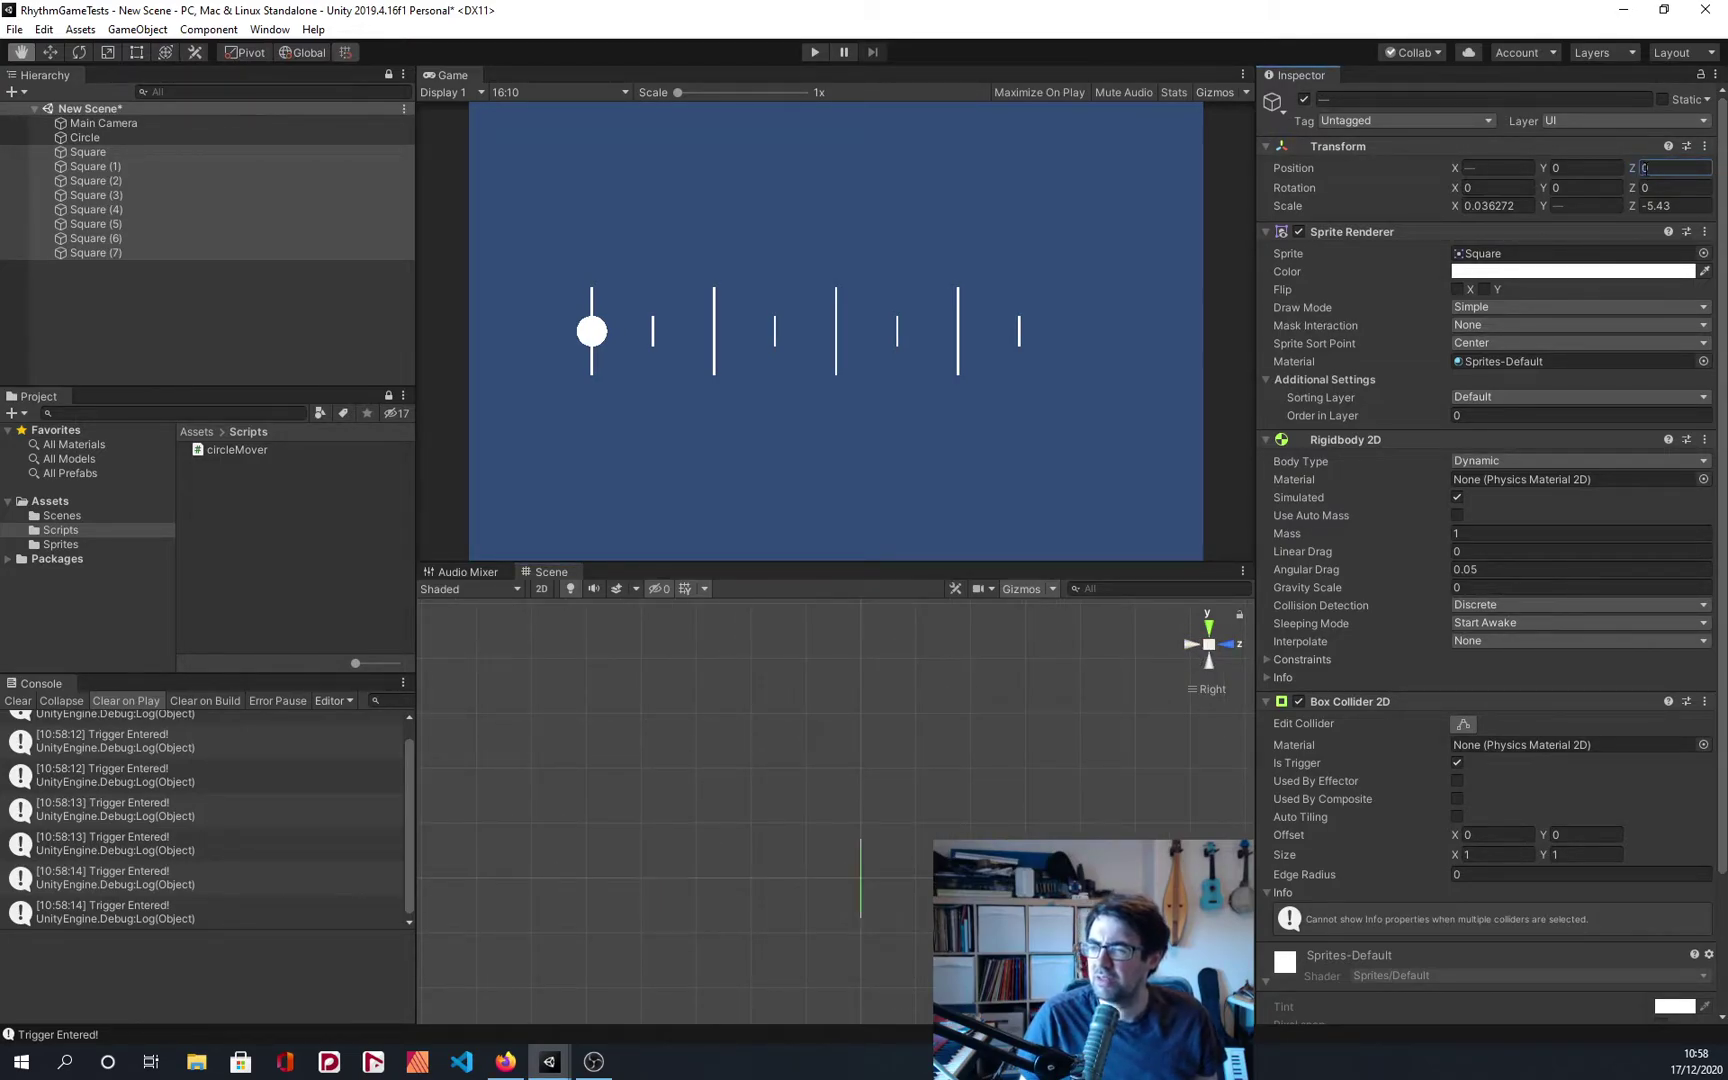
click(1660, 205)
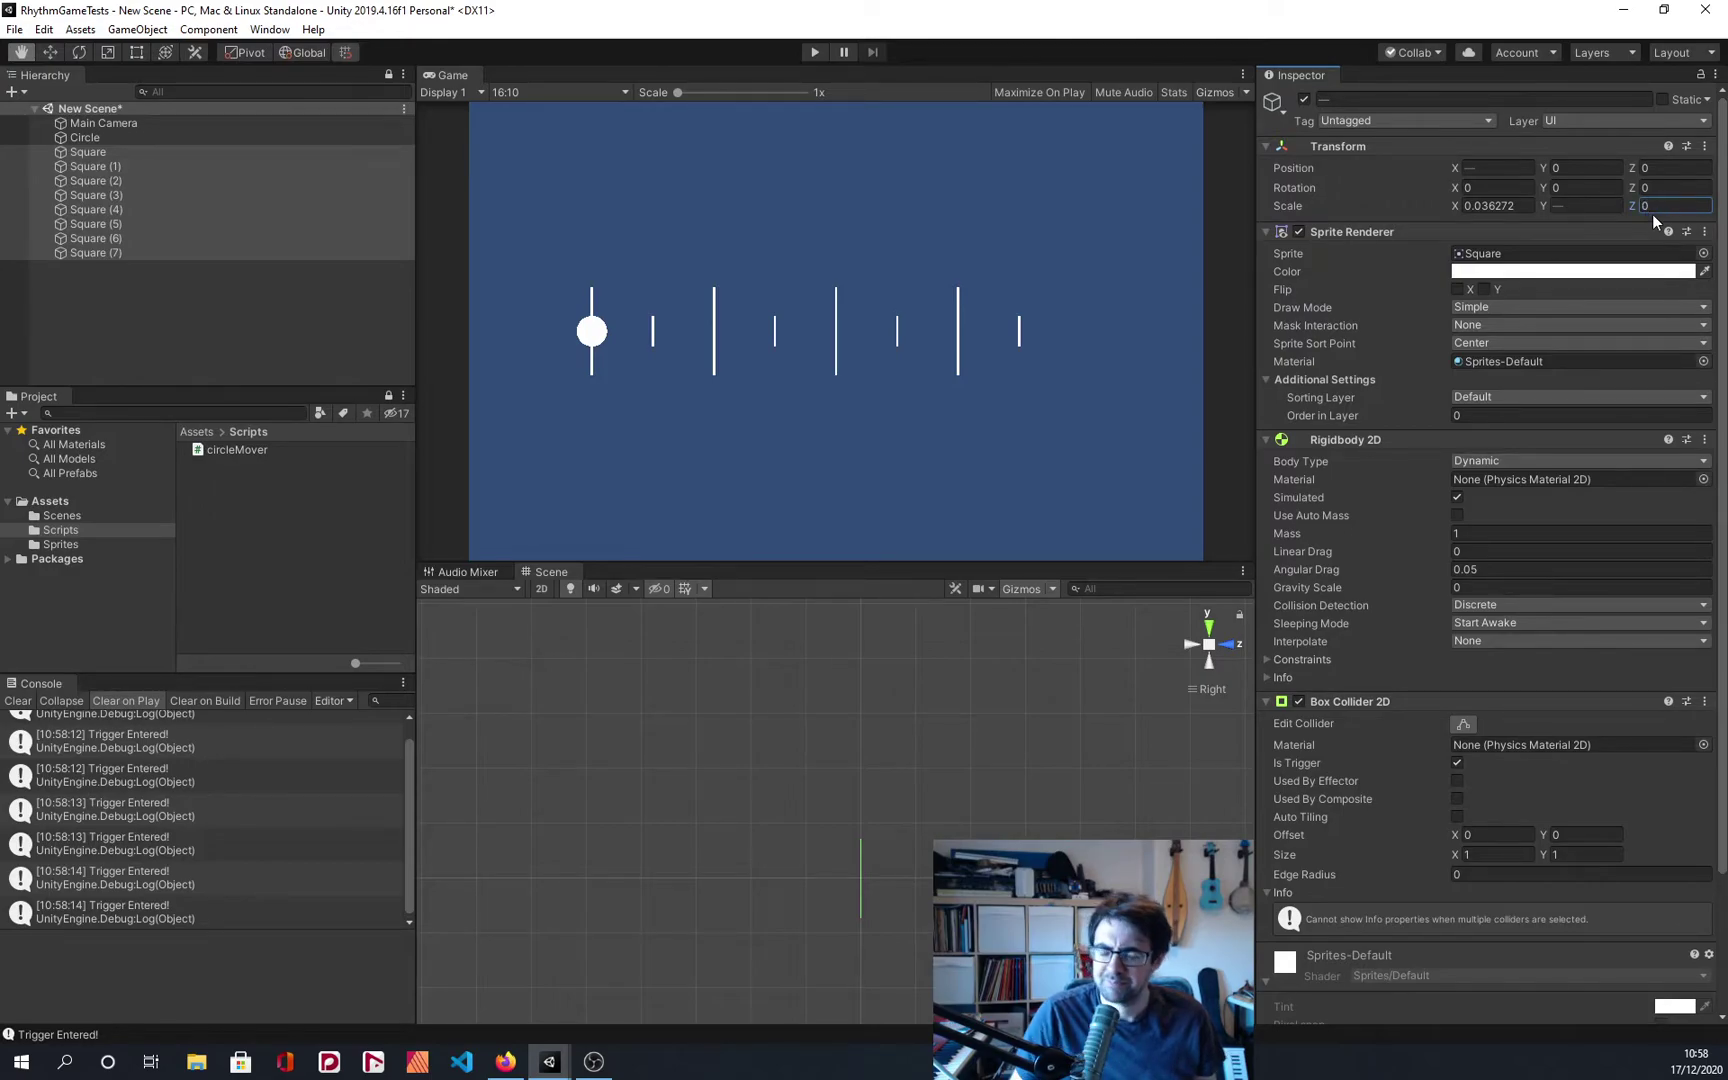
Step: Turn off Is Trigger on the Circle's Box Collider 2D
click(84, 137)
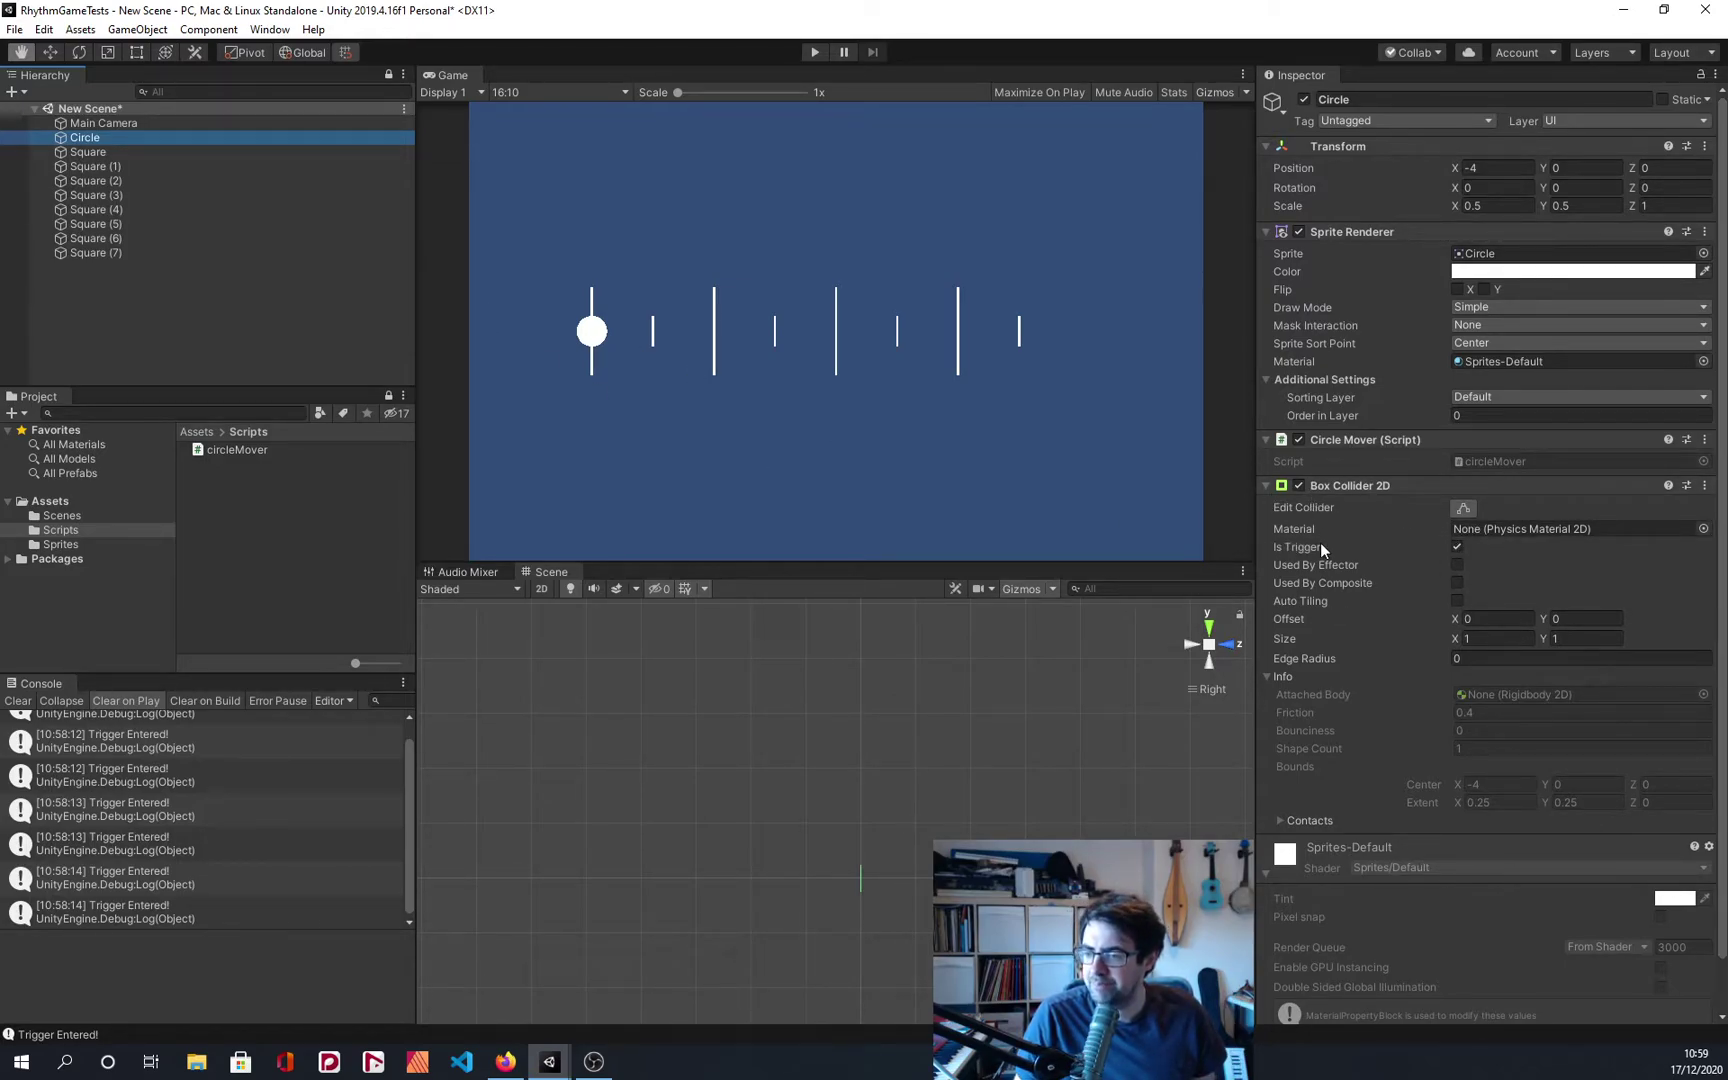
click(1457, 548)
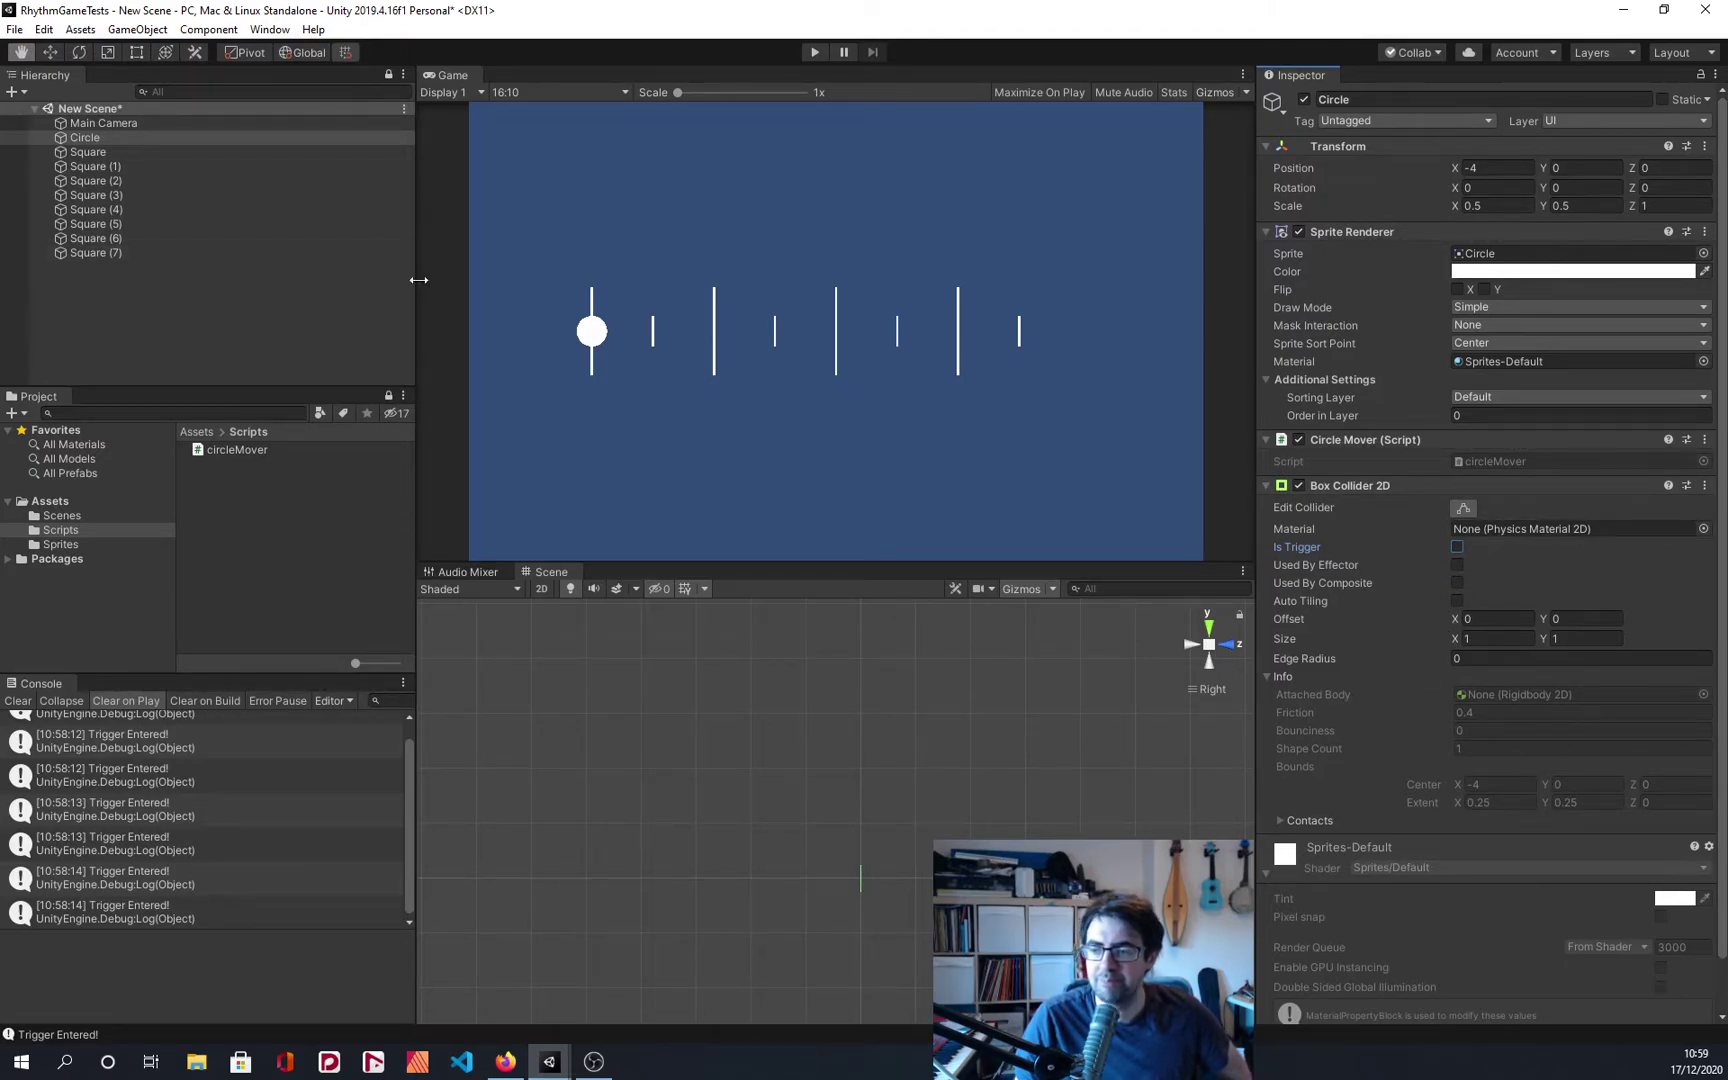
Step: Set the Rigidbody 2D Gravity Scale of all eight squares to 1, run the scene to see the effect, and stop it
click(108, 153)
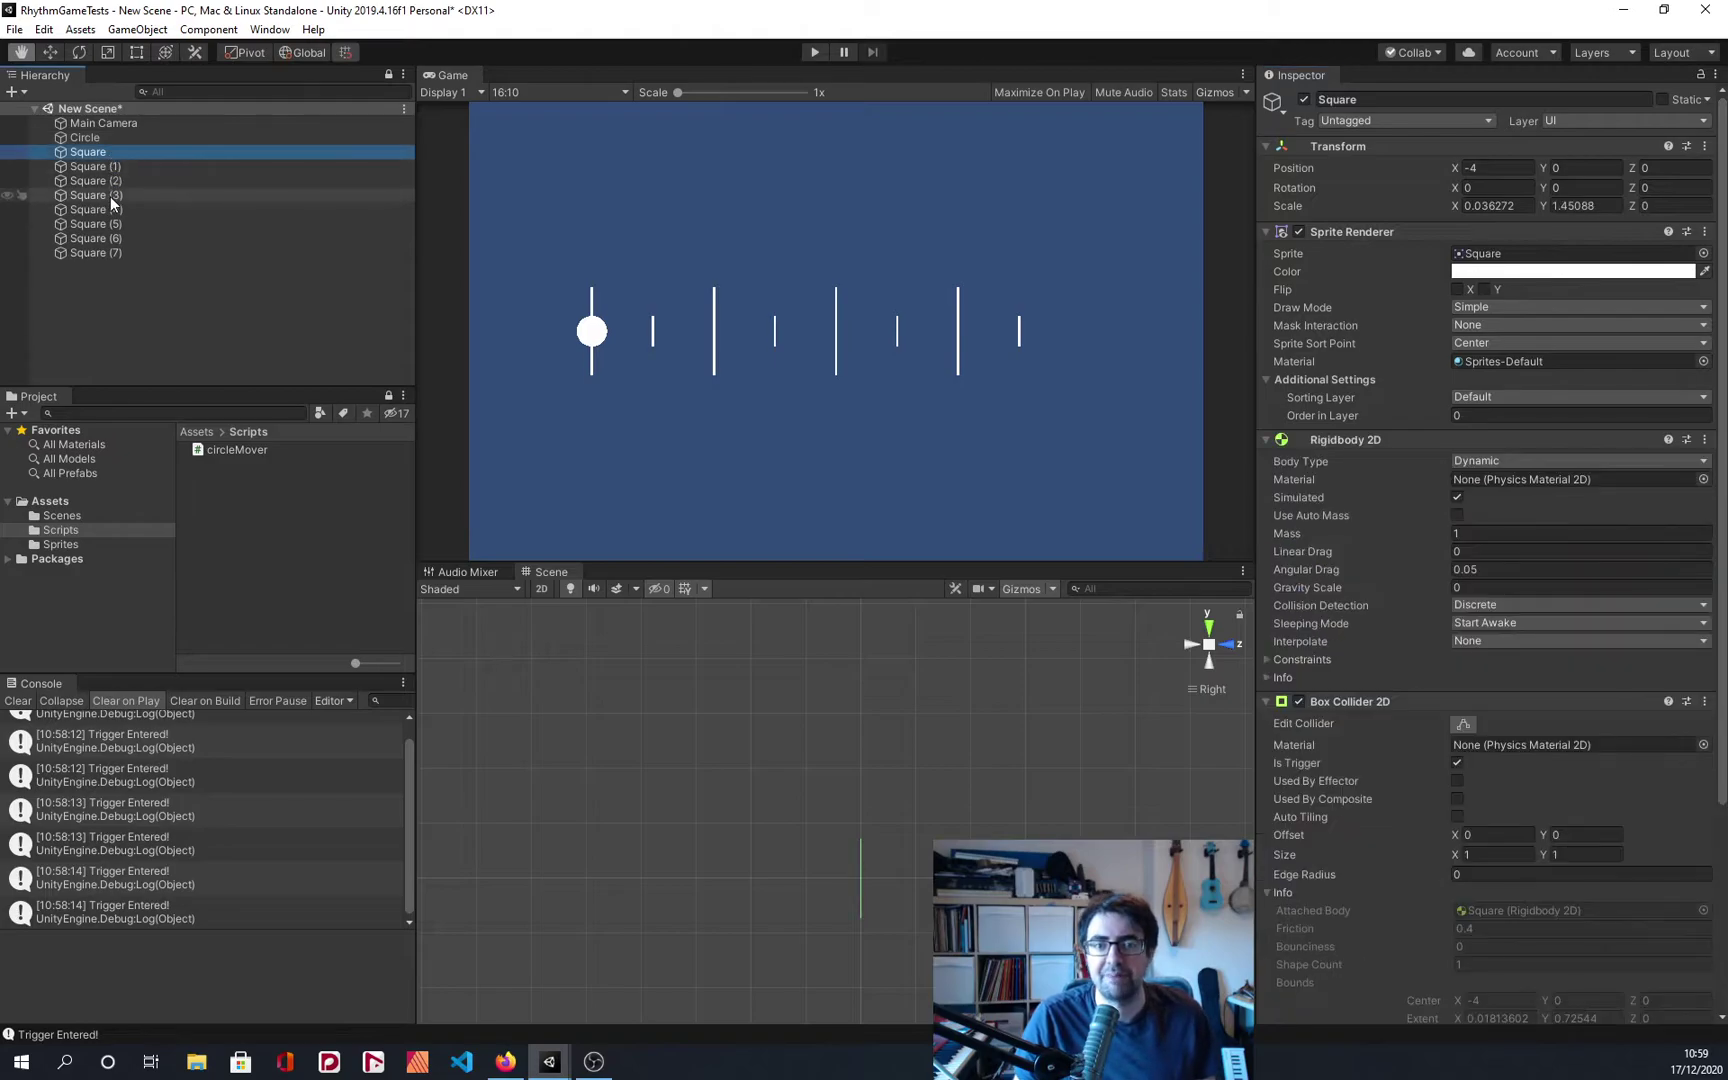
shift+click(150, 253)
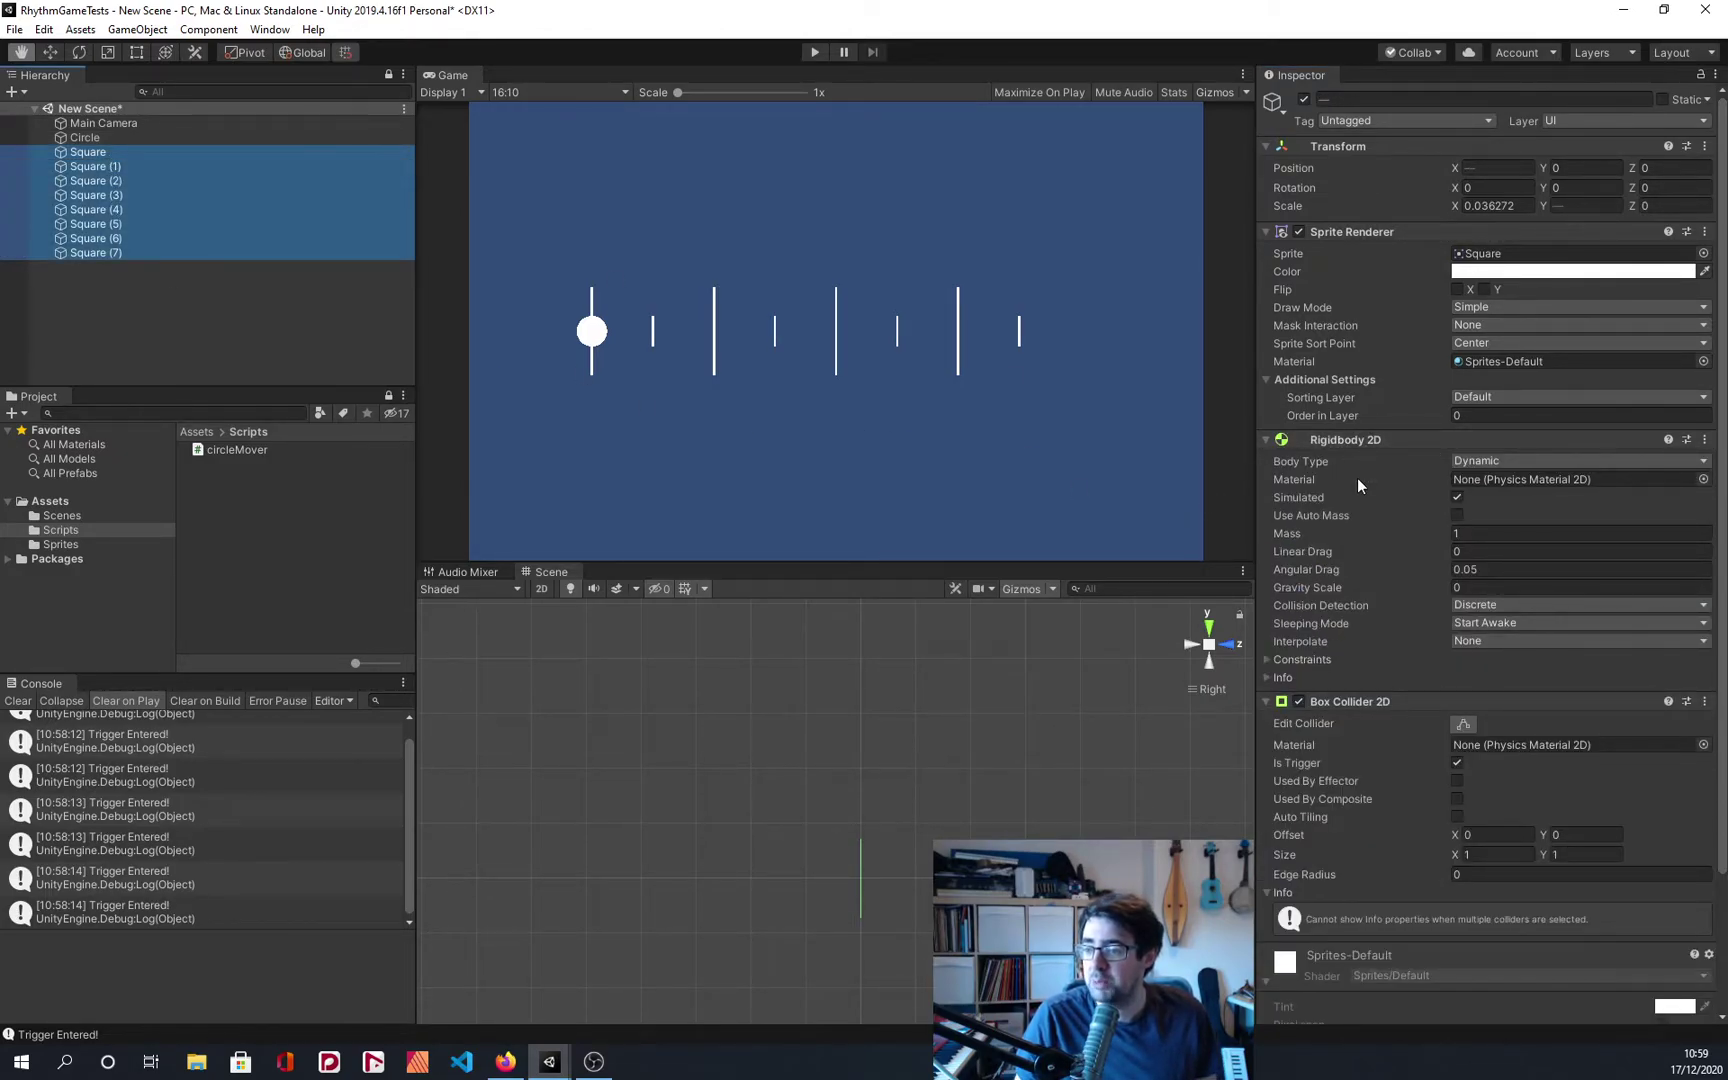
click(1472, 588)
click(1452, 587)
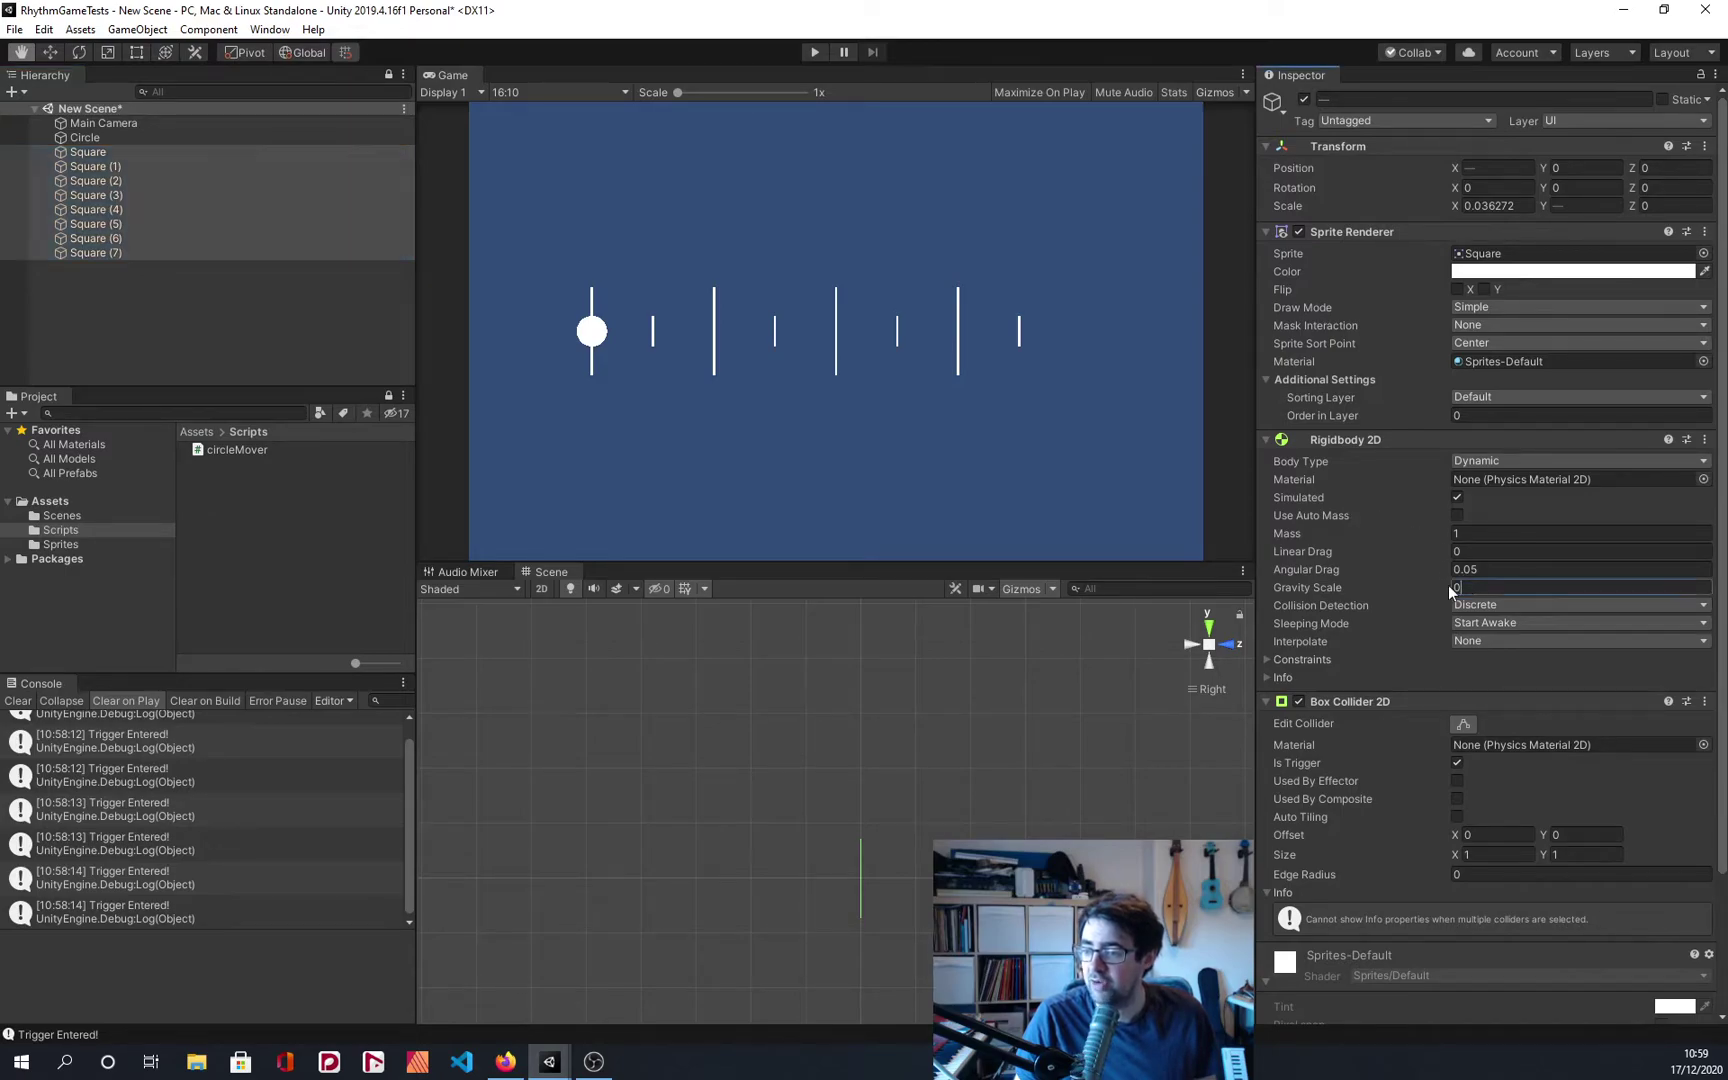
text(1)
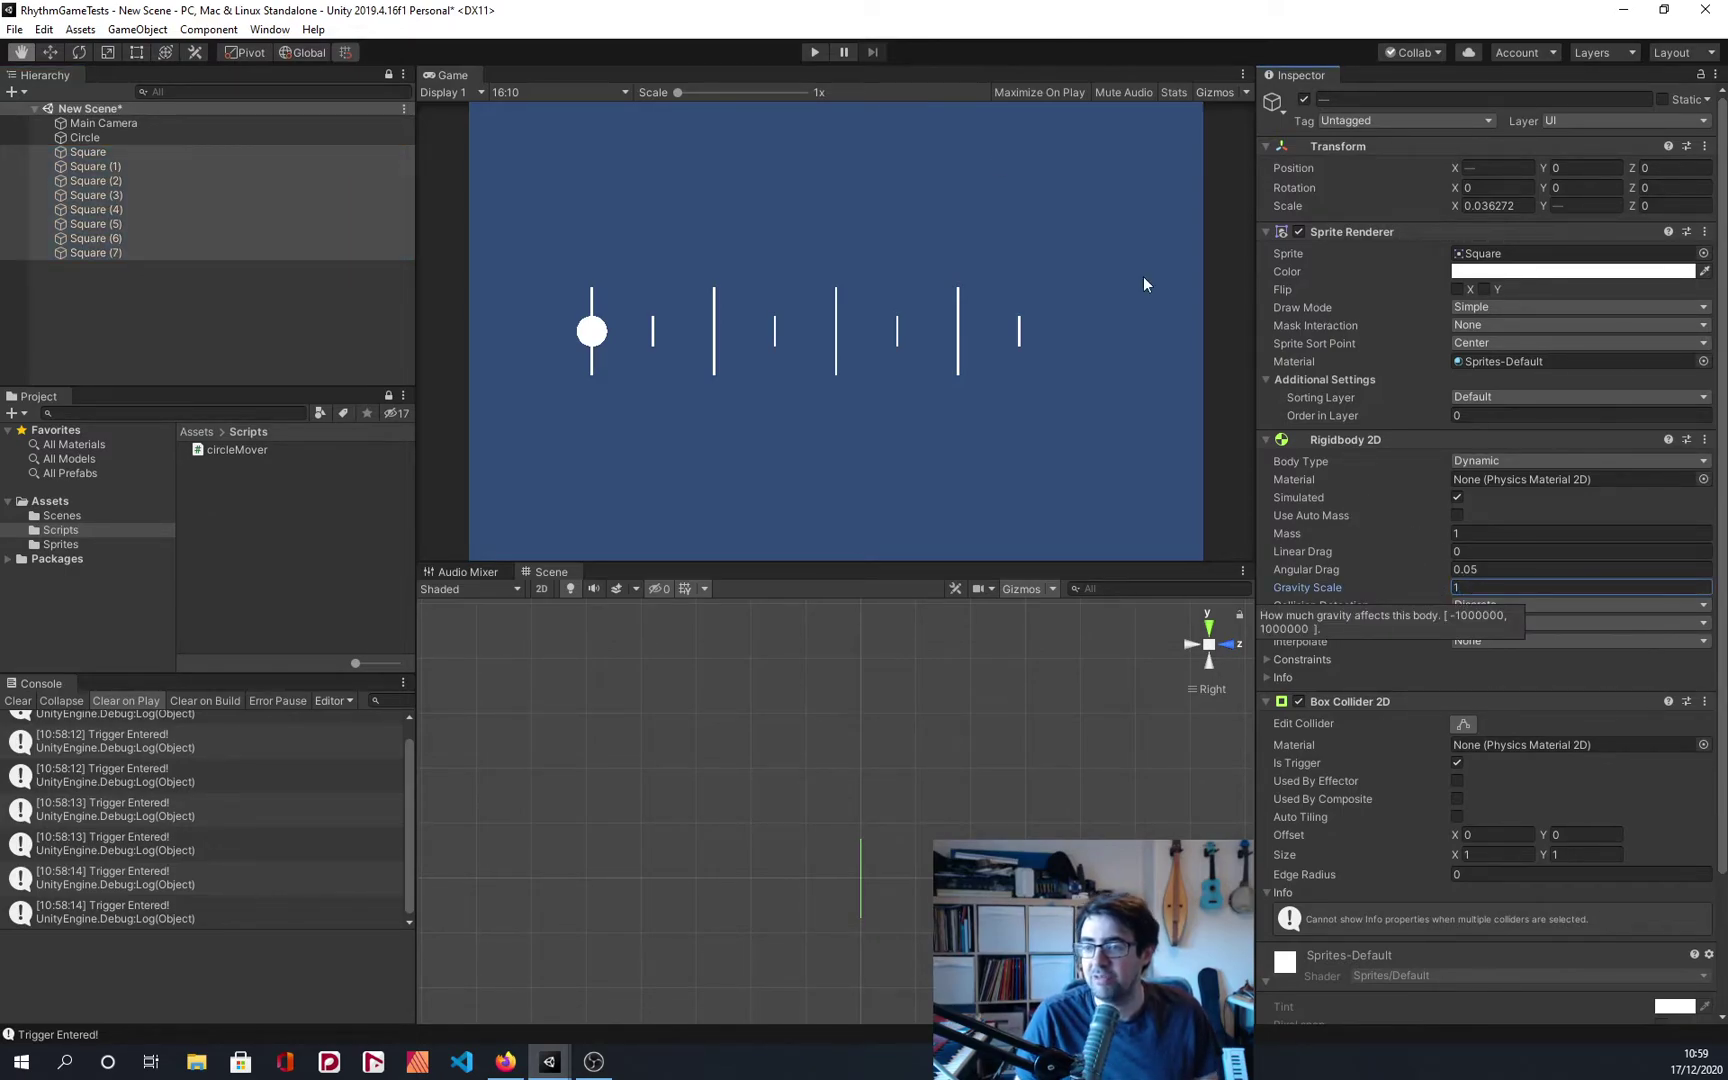
click(815, 53)
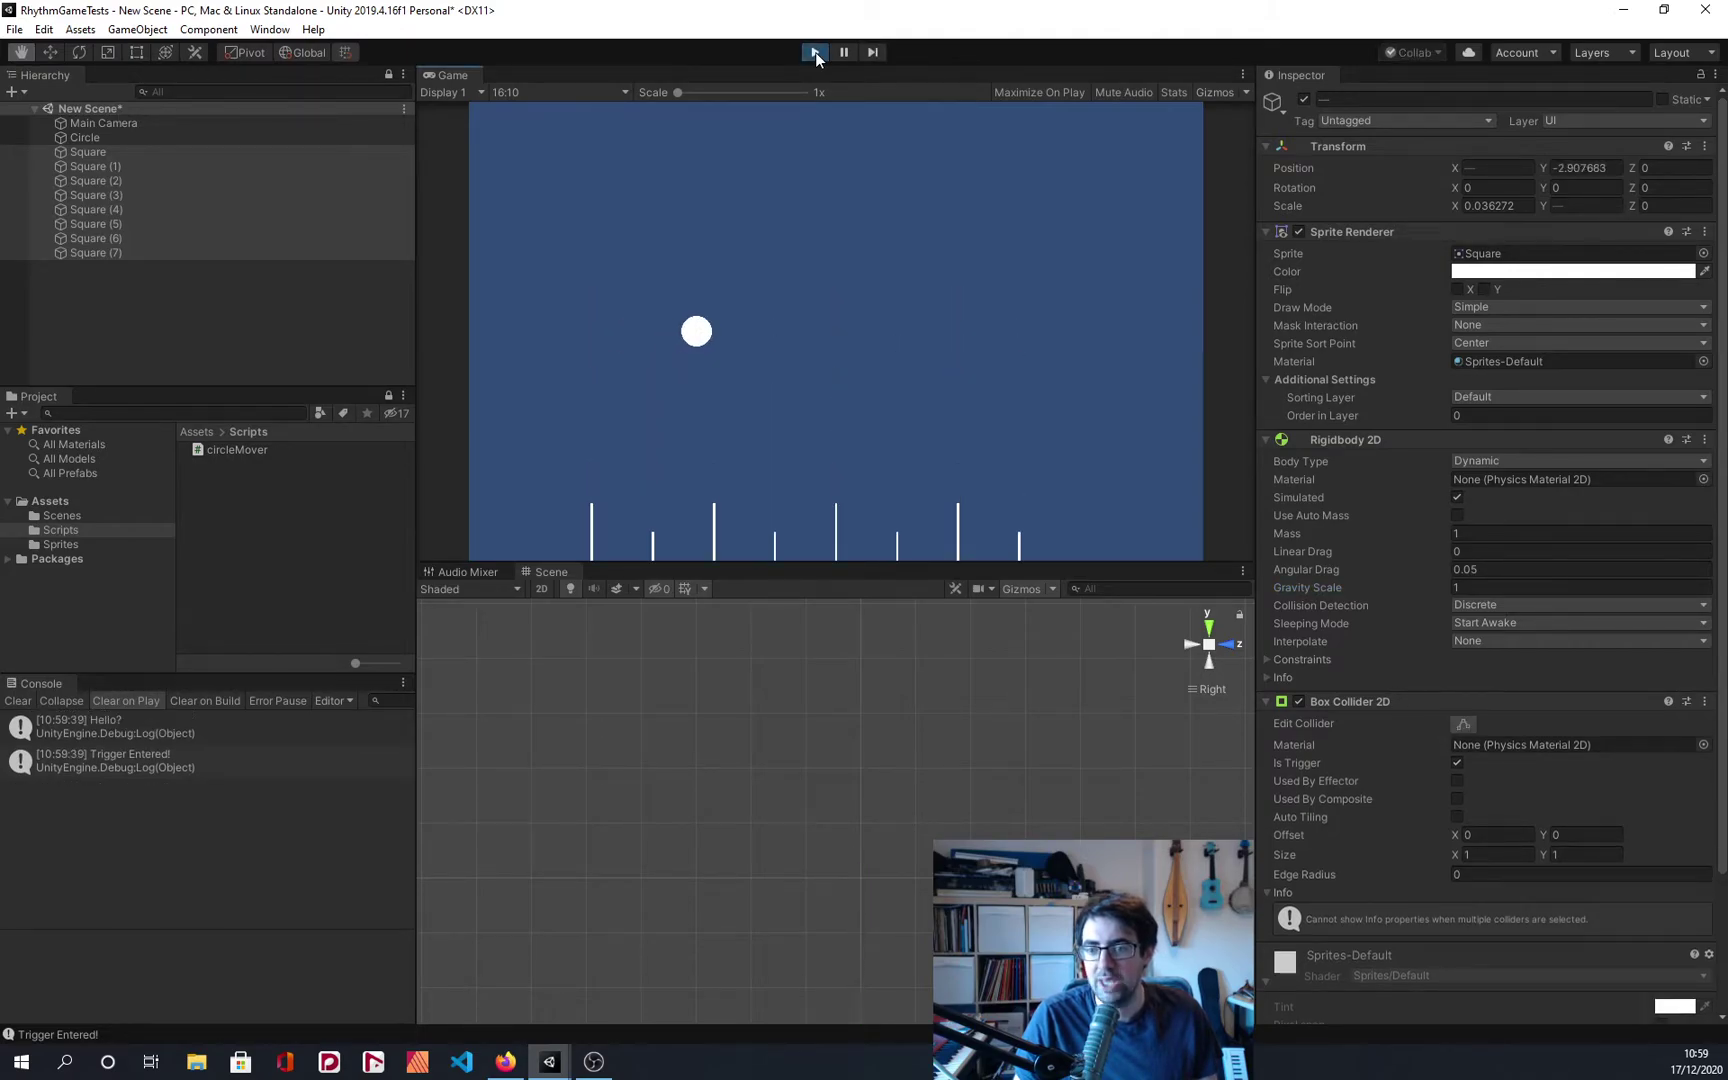
click(815, 53)
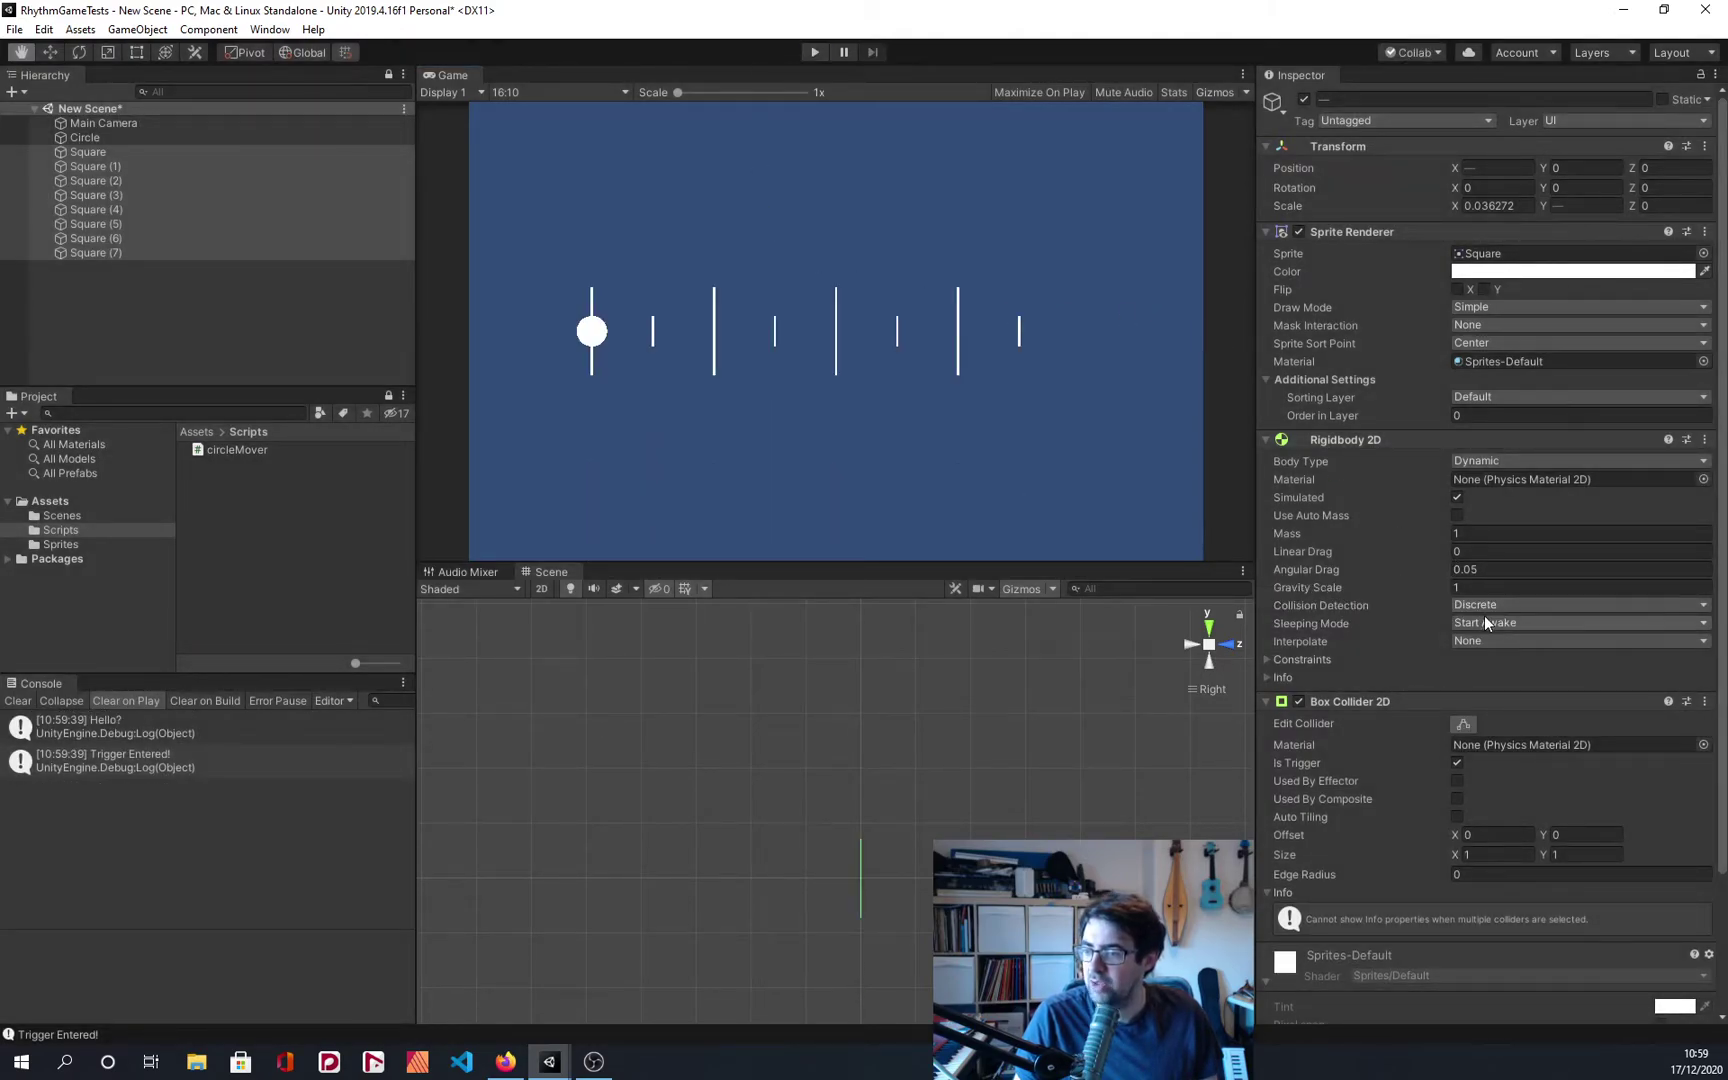
Step: Set the squares' Rigidbody 2D Gravity Scale to 0
click(1466, 588)
key(BackSpace)
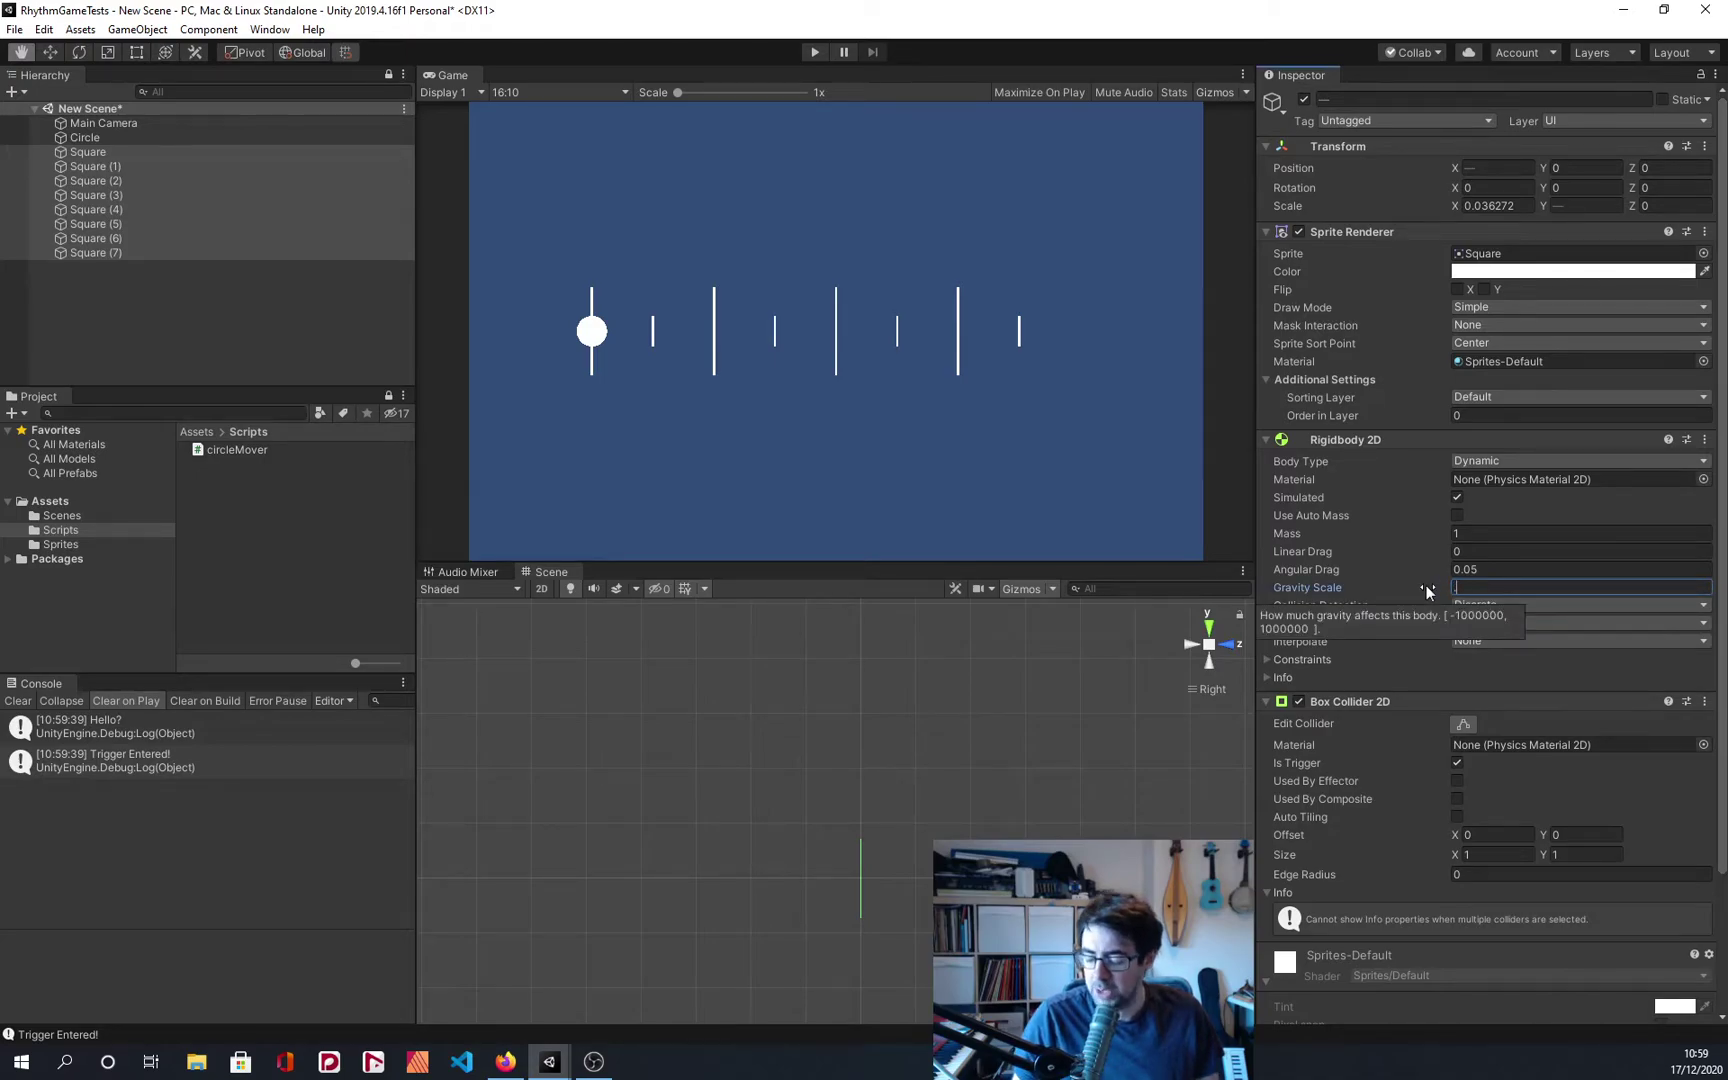
text(0)
click(1398, 440)
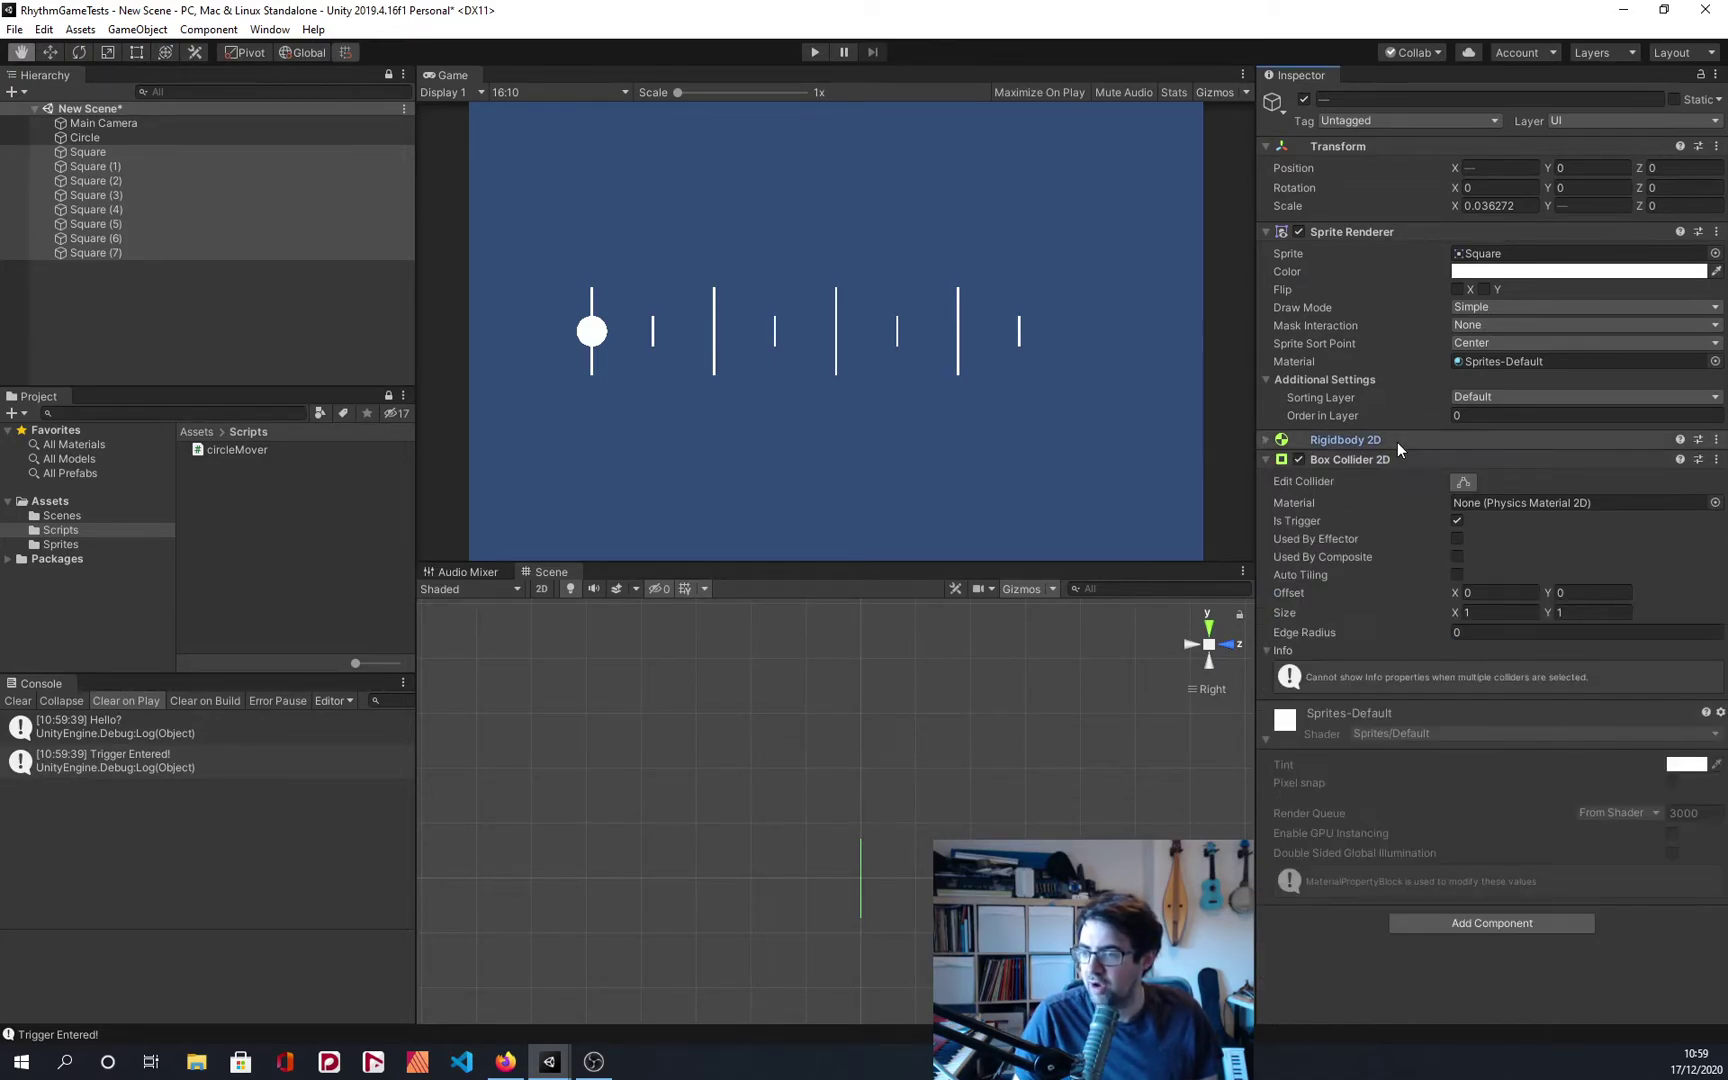
click(1397, 443)
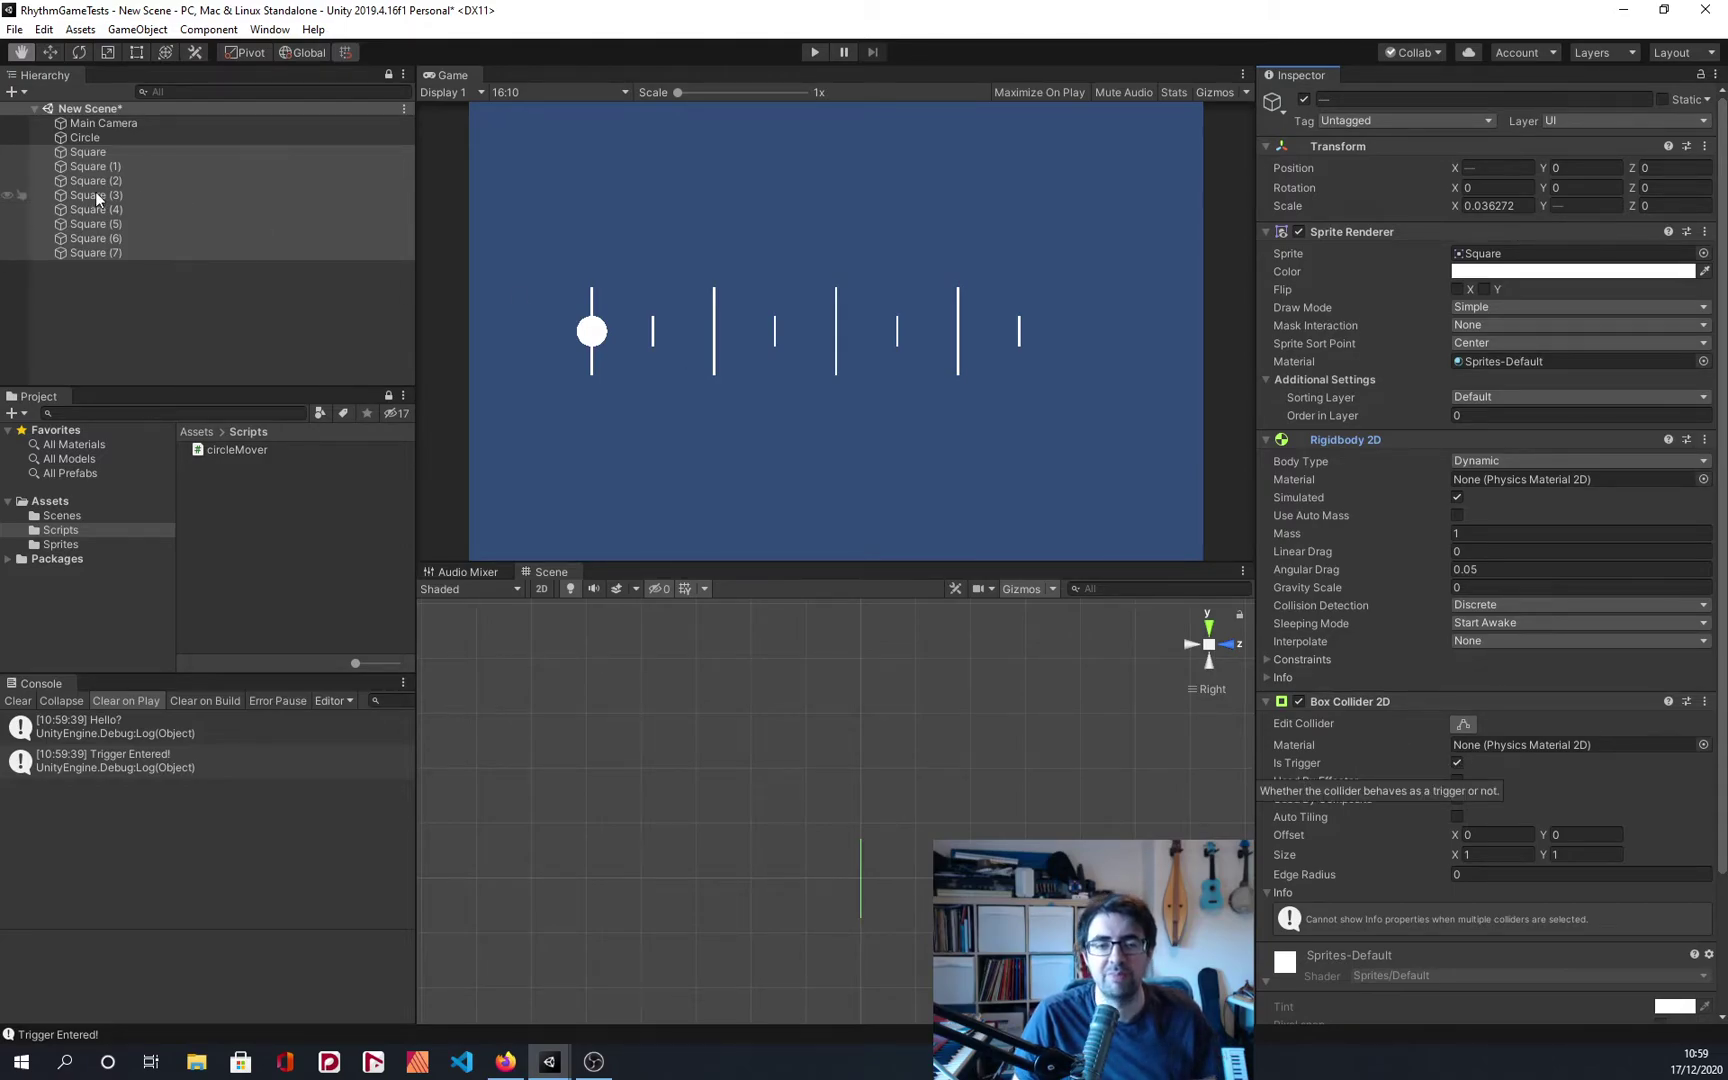
Step: Review the Circle's collider settings and compare them with the Rigidbody 2D and Box Collider 2D settings of all the squares
click(104, 137)
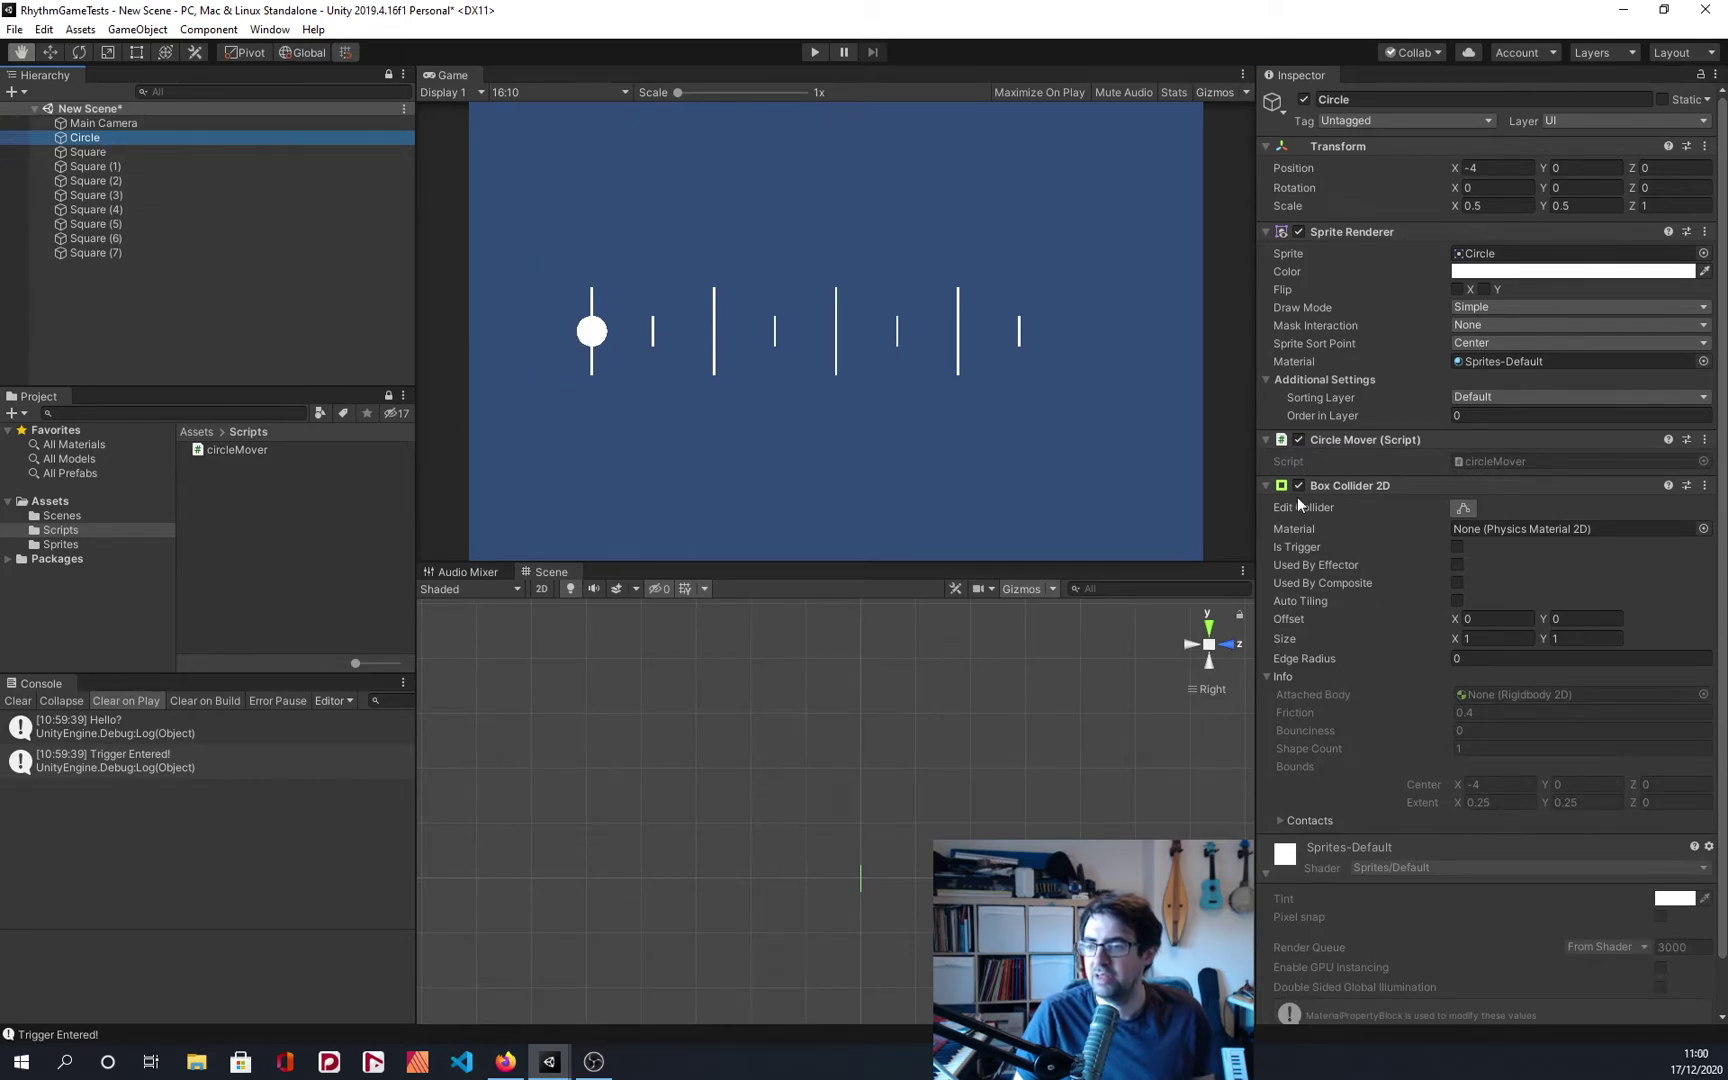
click(88, 152)
shift+click(130, 251)
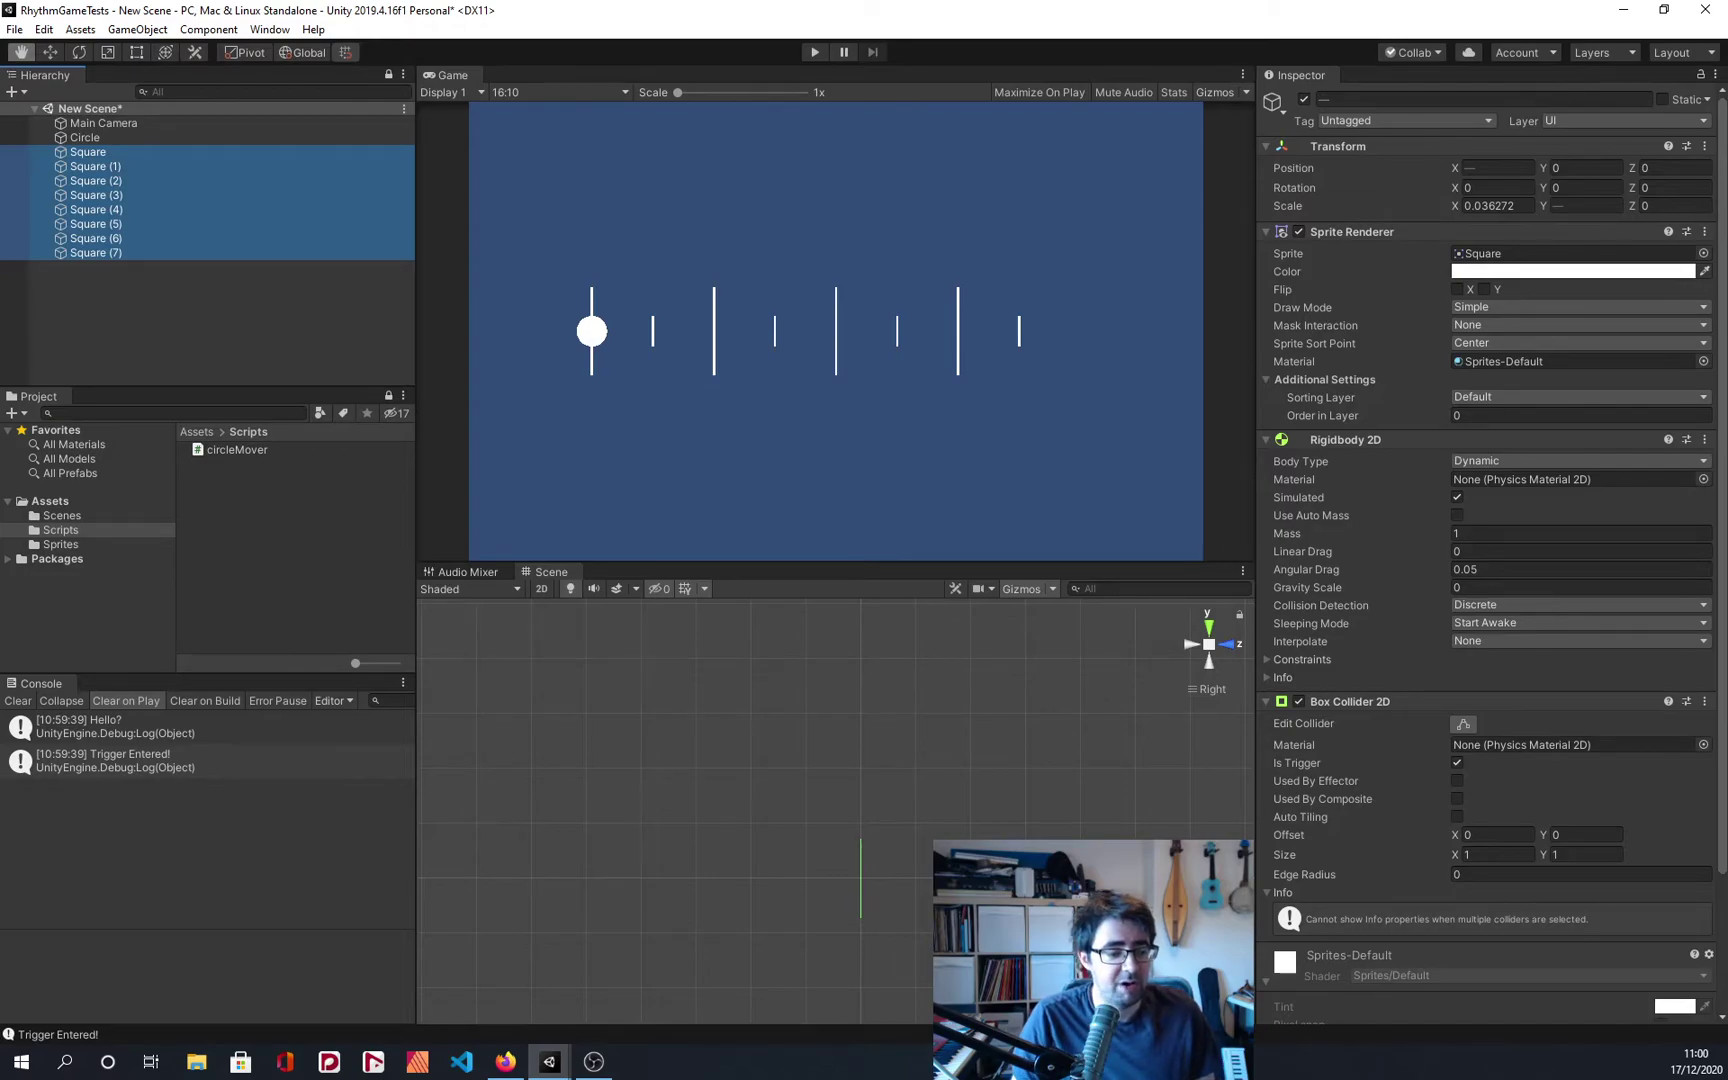
Step: Open the circleMover script in Visual Studio Code and examine its OnTriggerEnter2D method
double_click(220, 450)
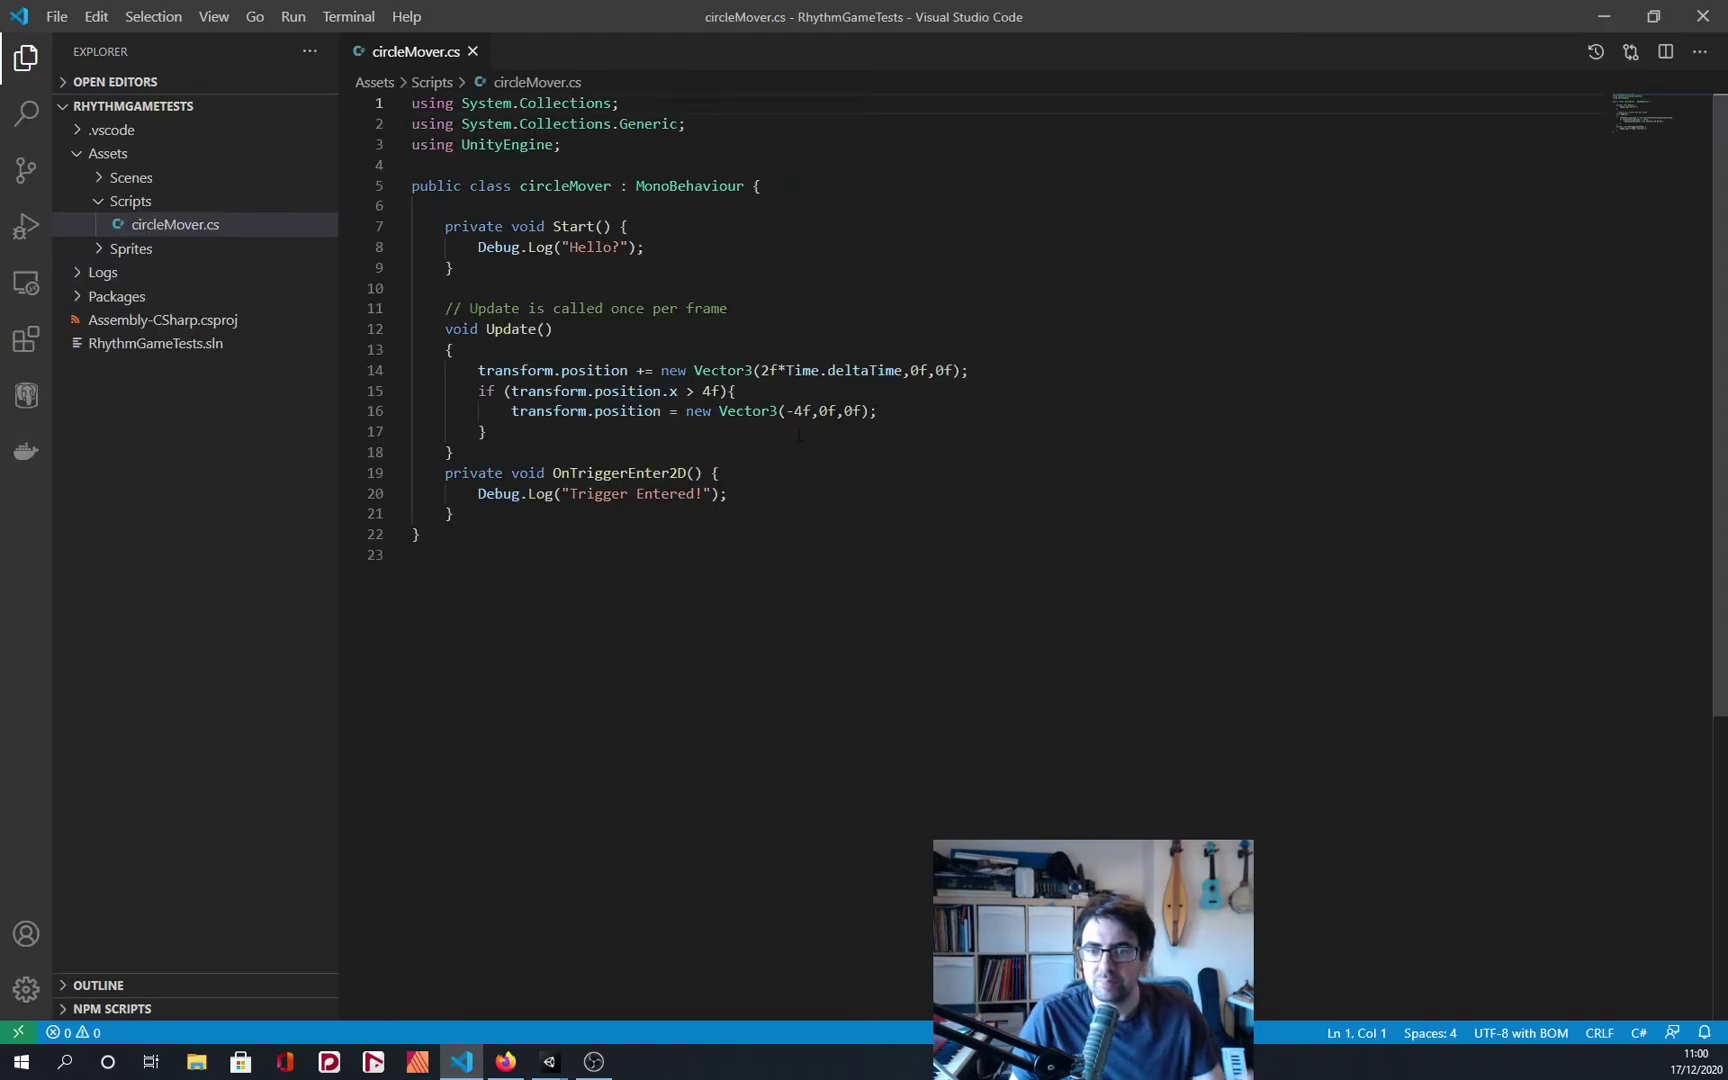
drag(703, 473, 552, 473)
click(658, 515)
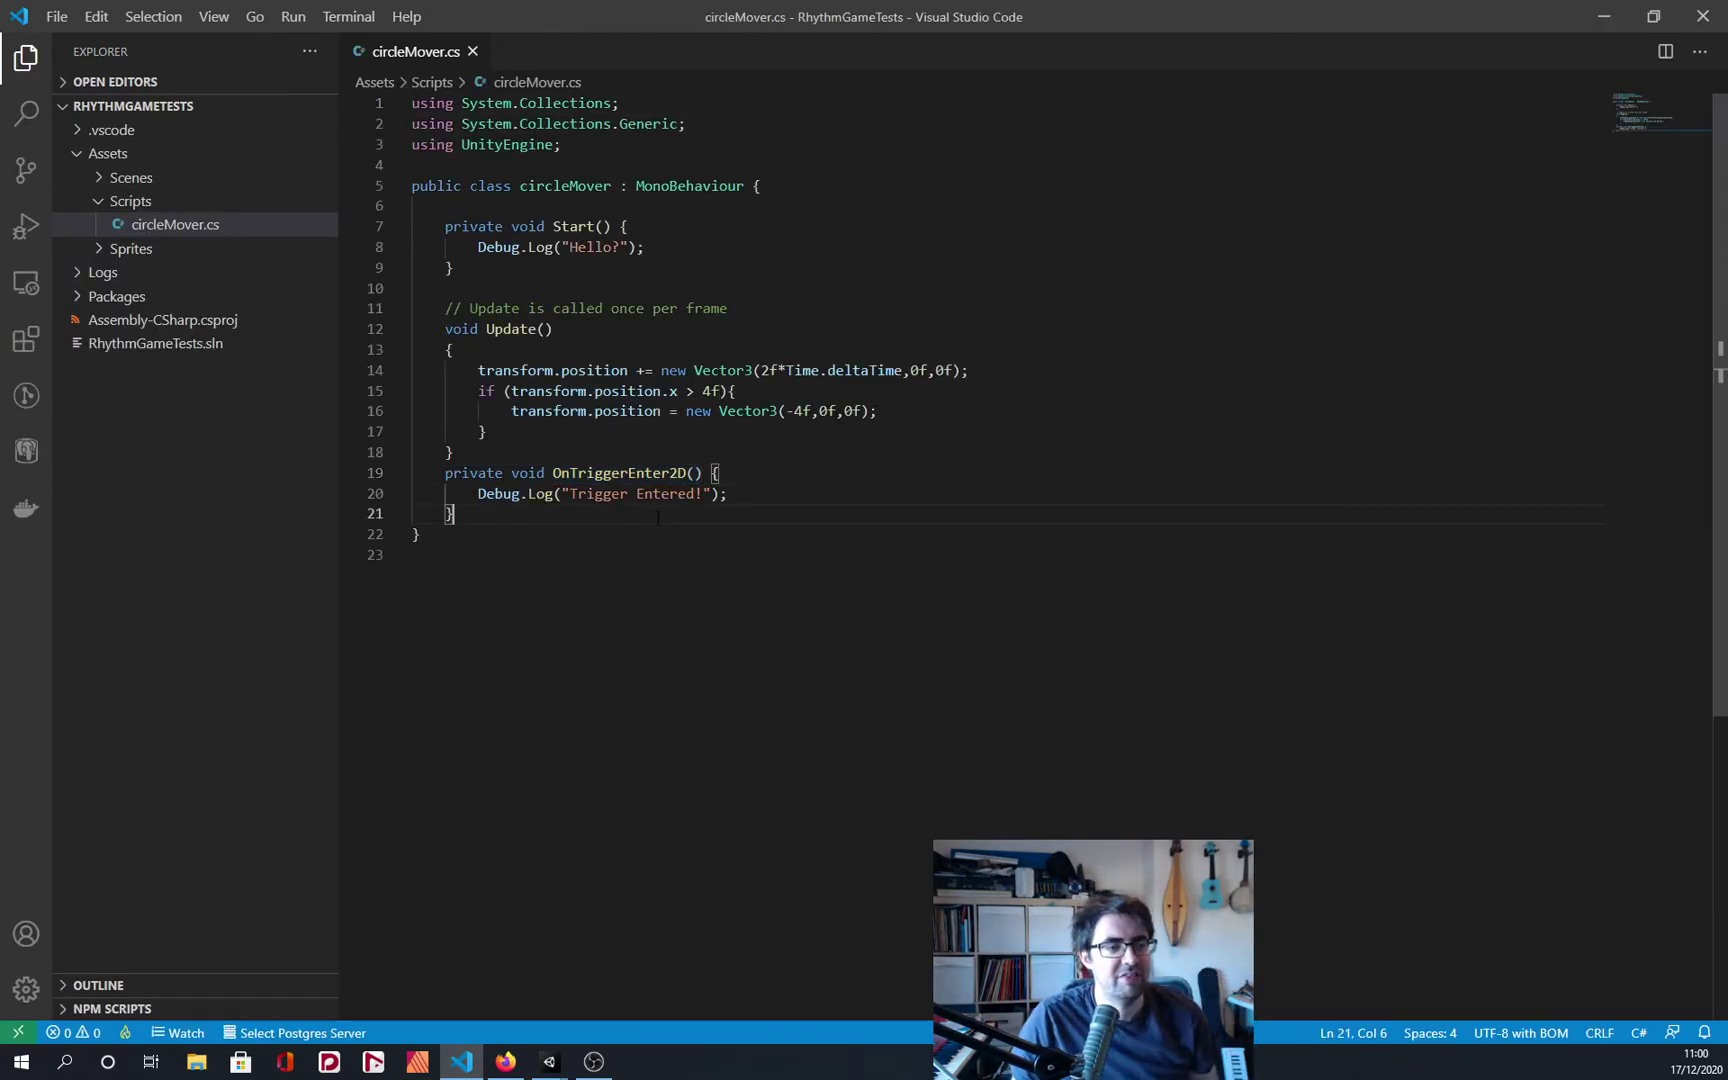
click(779, 555)
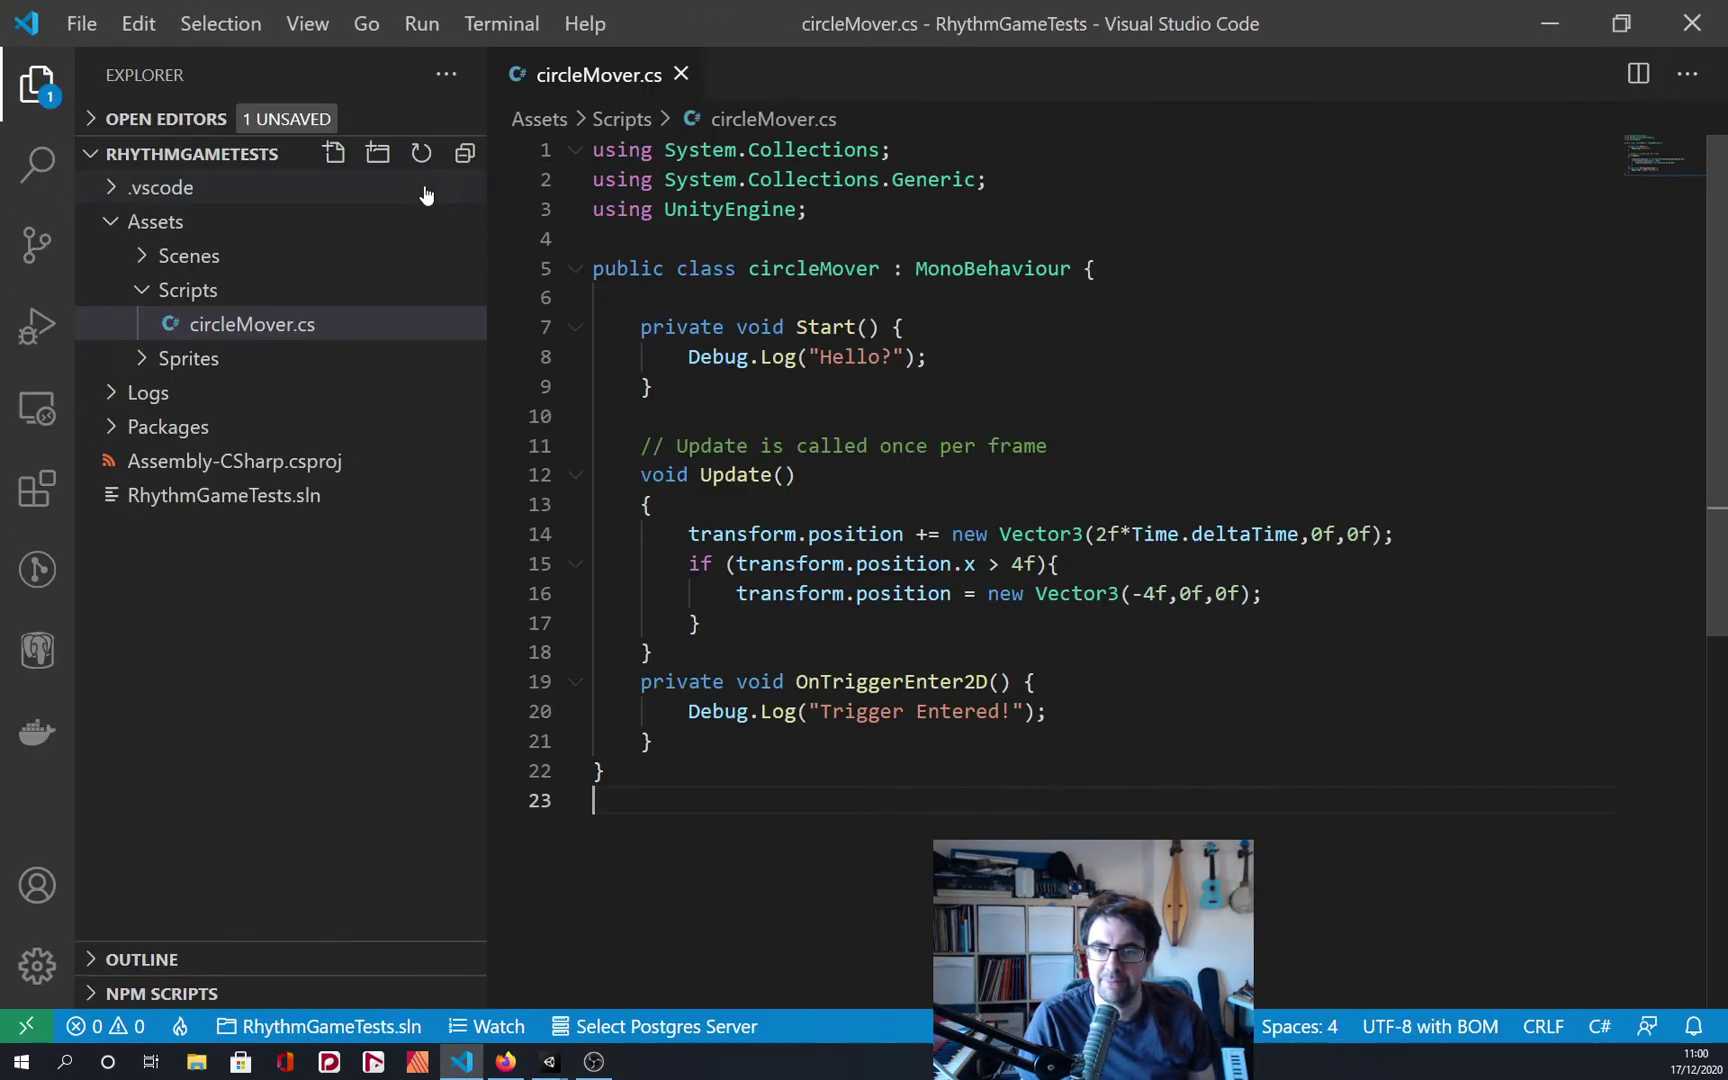
Step: Save circleMover.cs and insert an empty OnCollisionEnter2D(Collision2D other) method below OnTriggerEnter2D
key(ctrl+s)
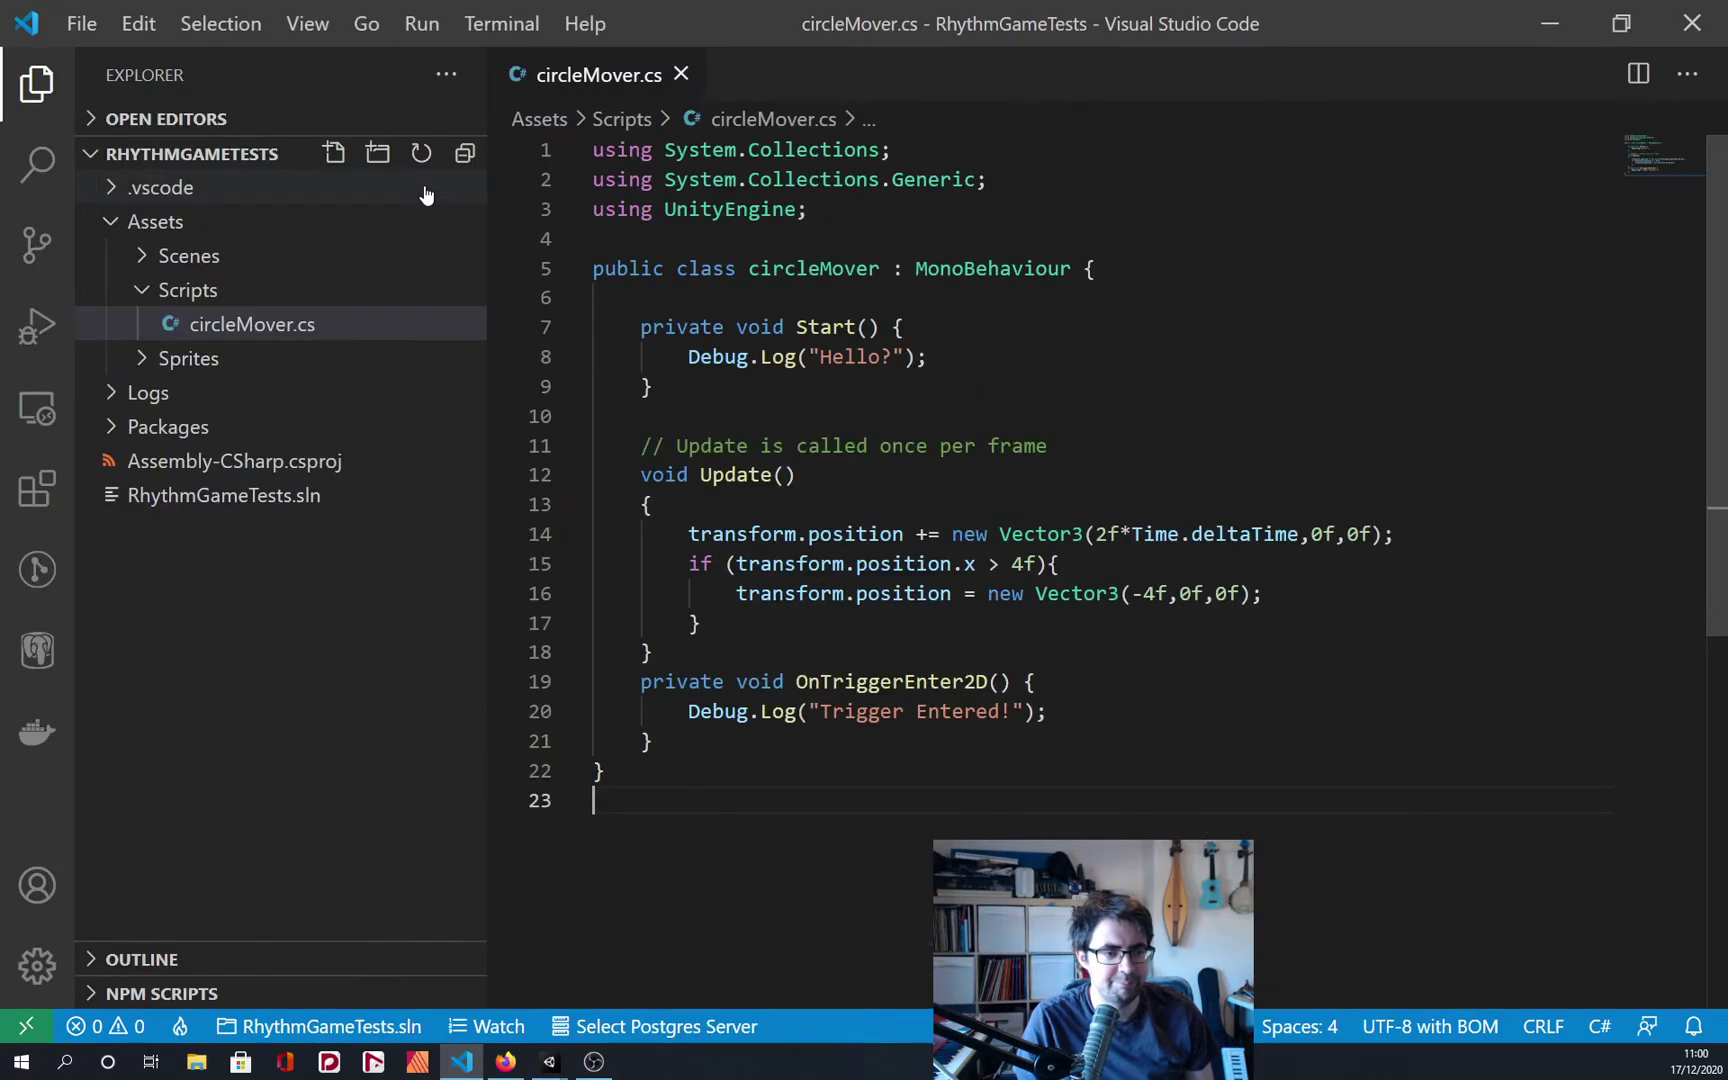
click(917, 681)
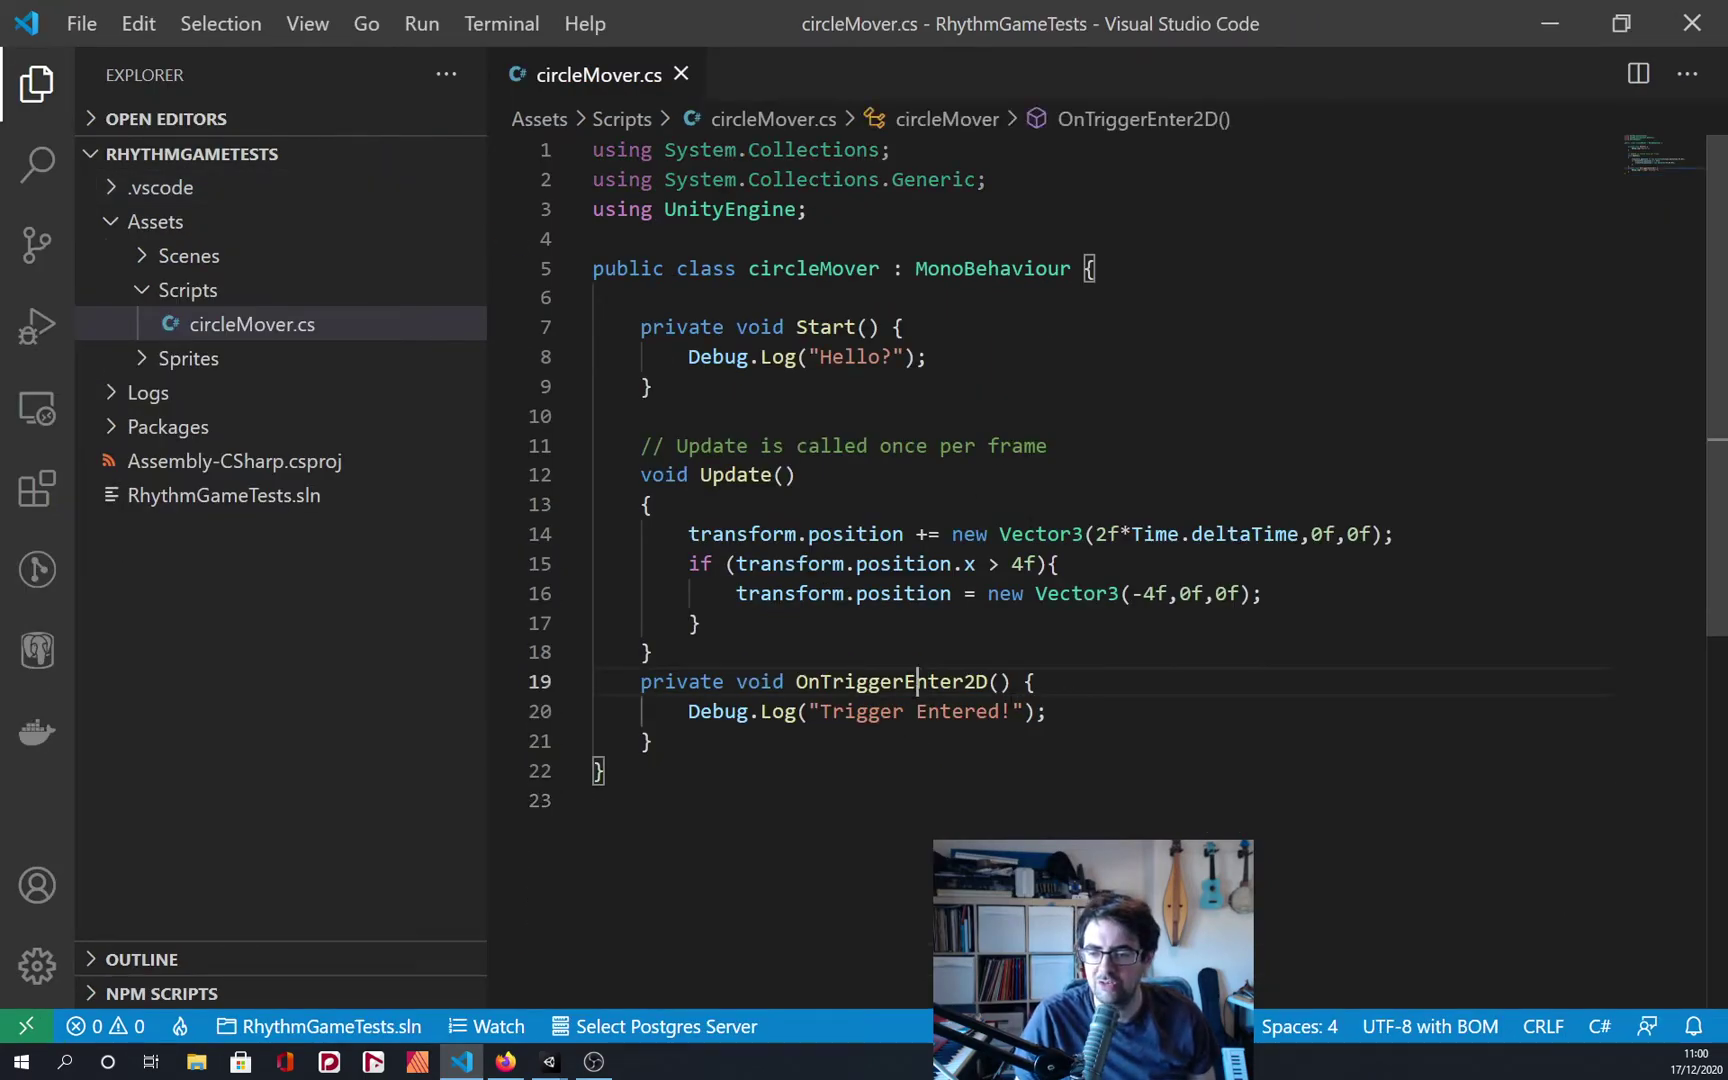
click(1048, 745)
text(#)
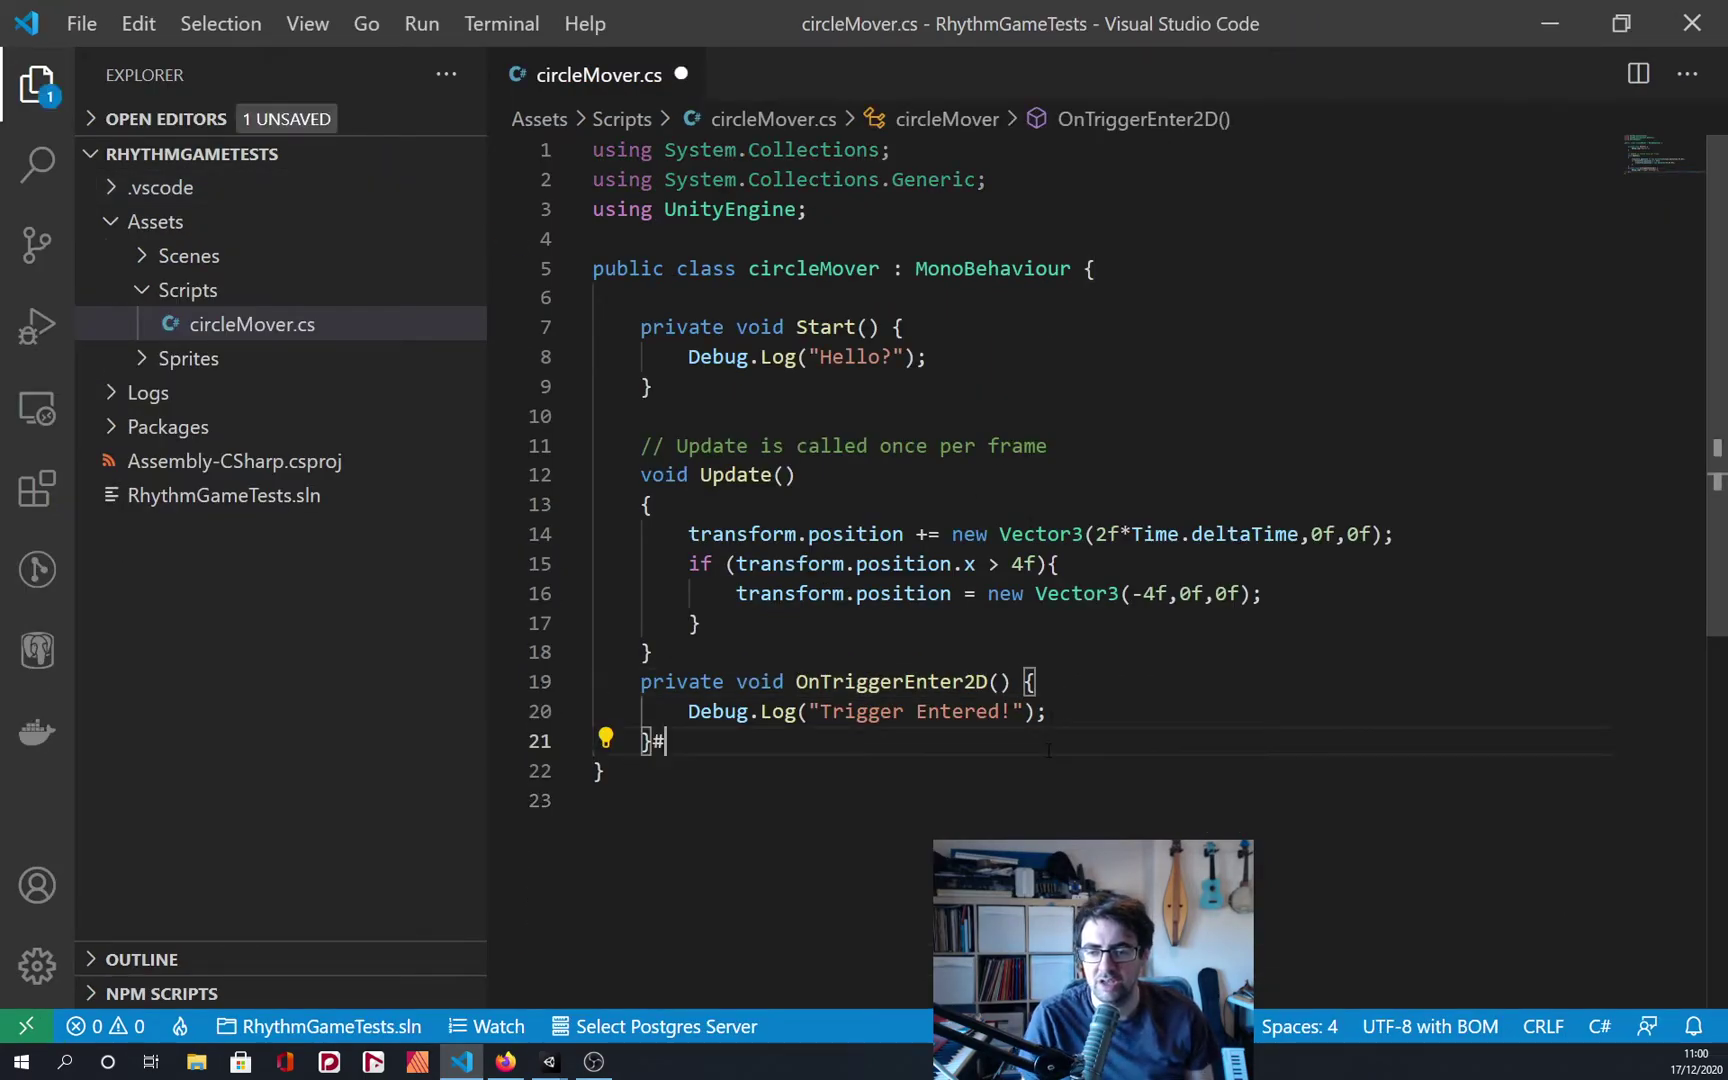
key(BackSpace)
key(Return)
key(Return)
text(onColl)
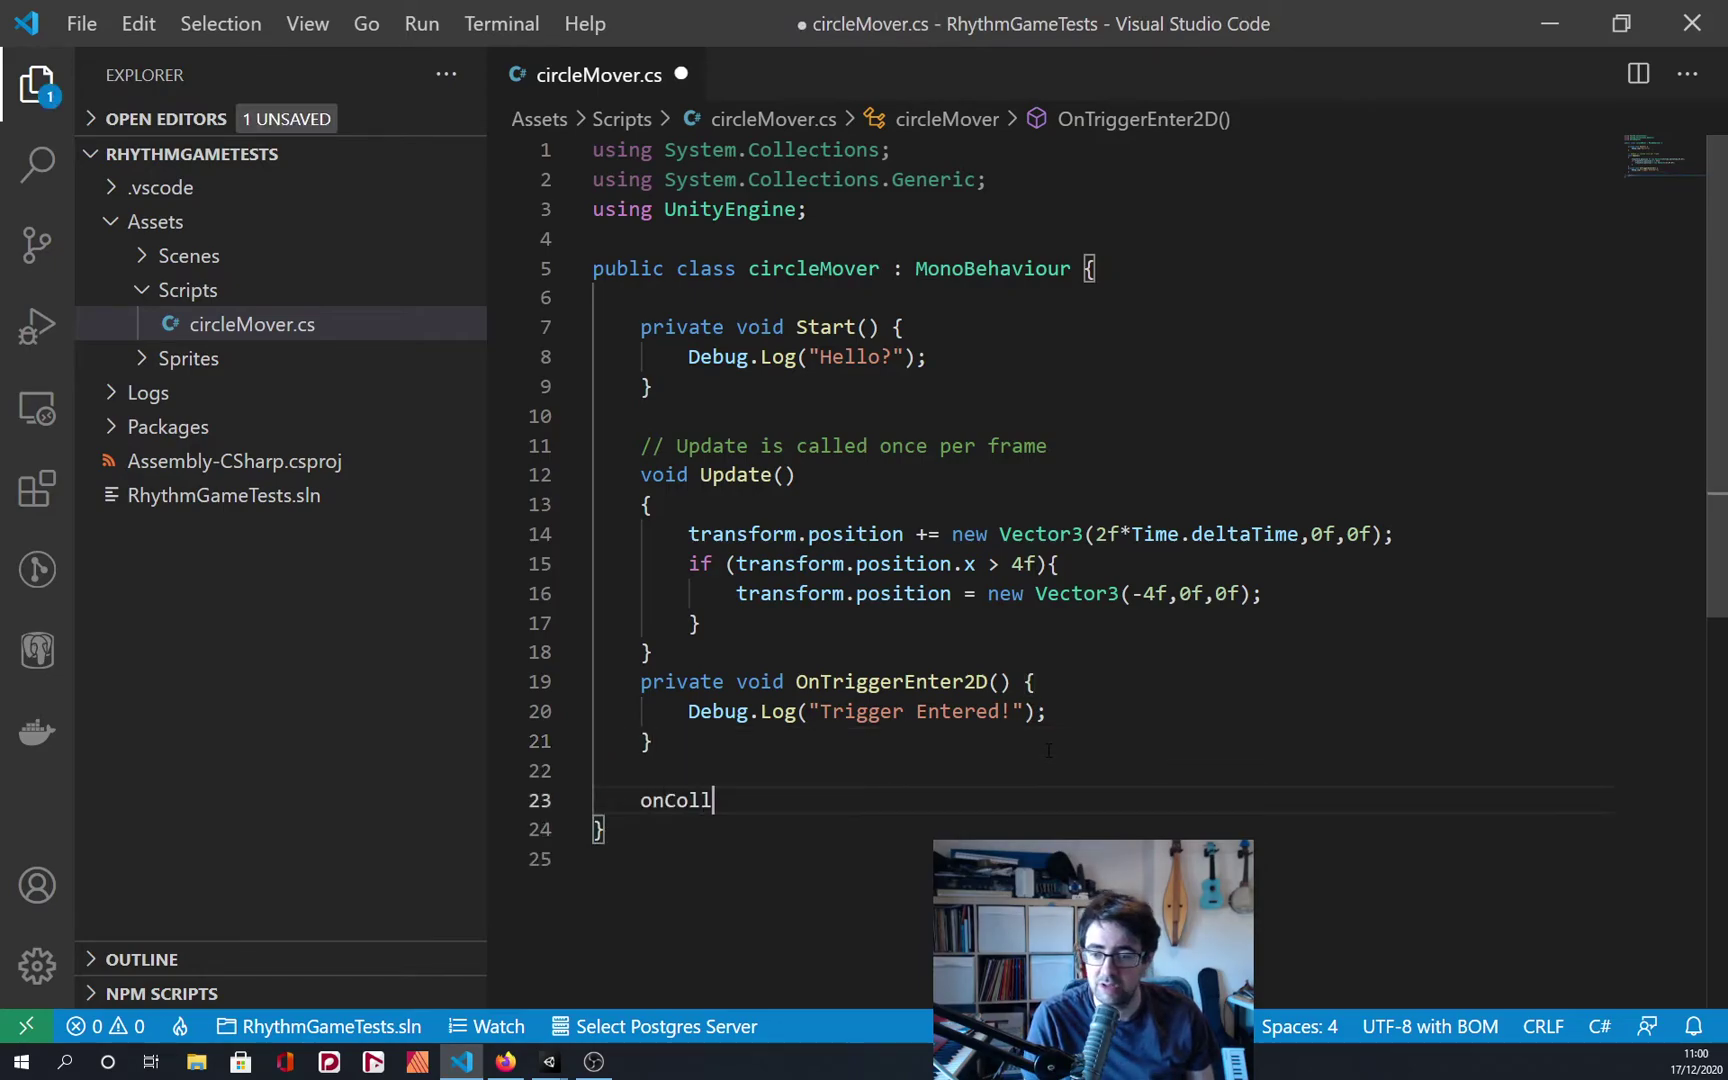
key(Down)
key(Return)
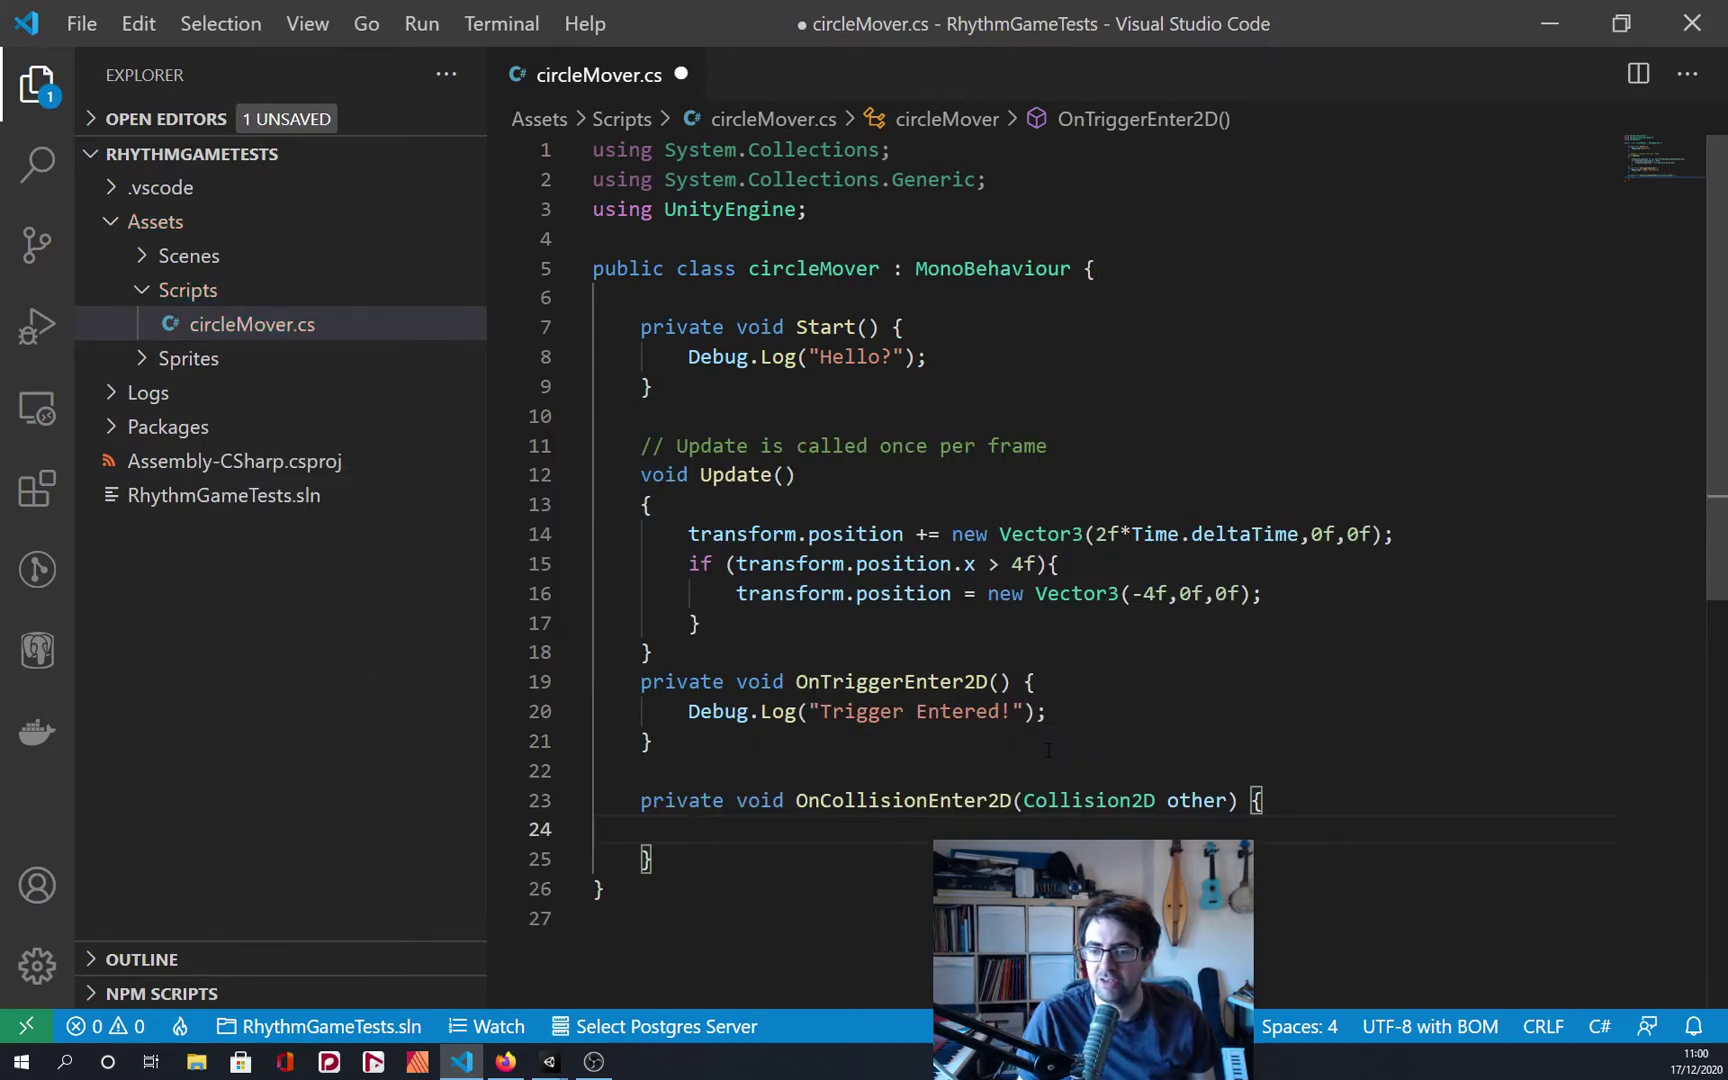
mouse_move(995, 803)
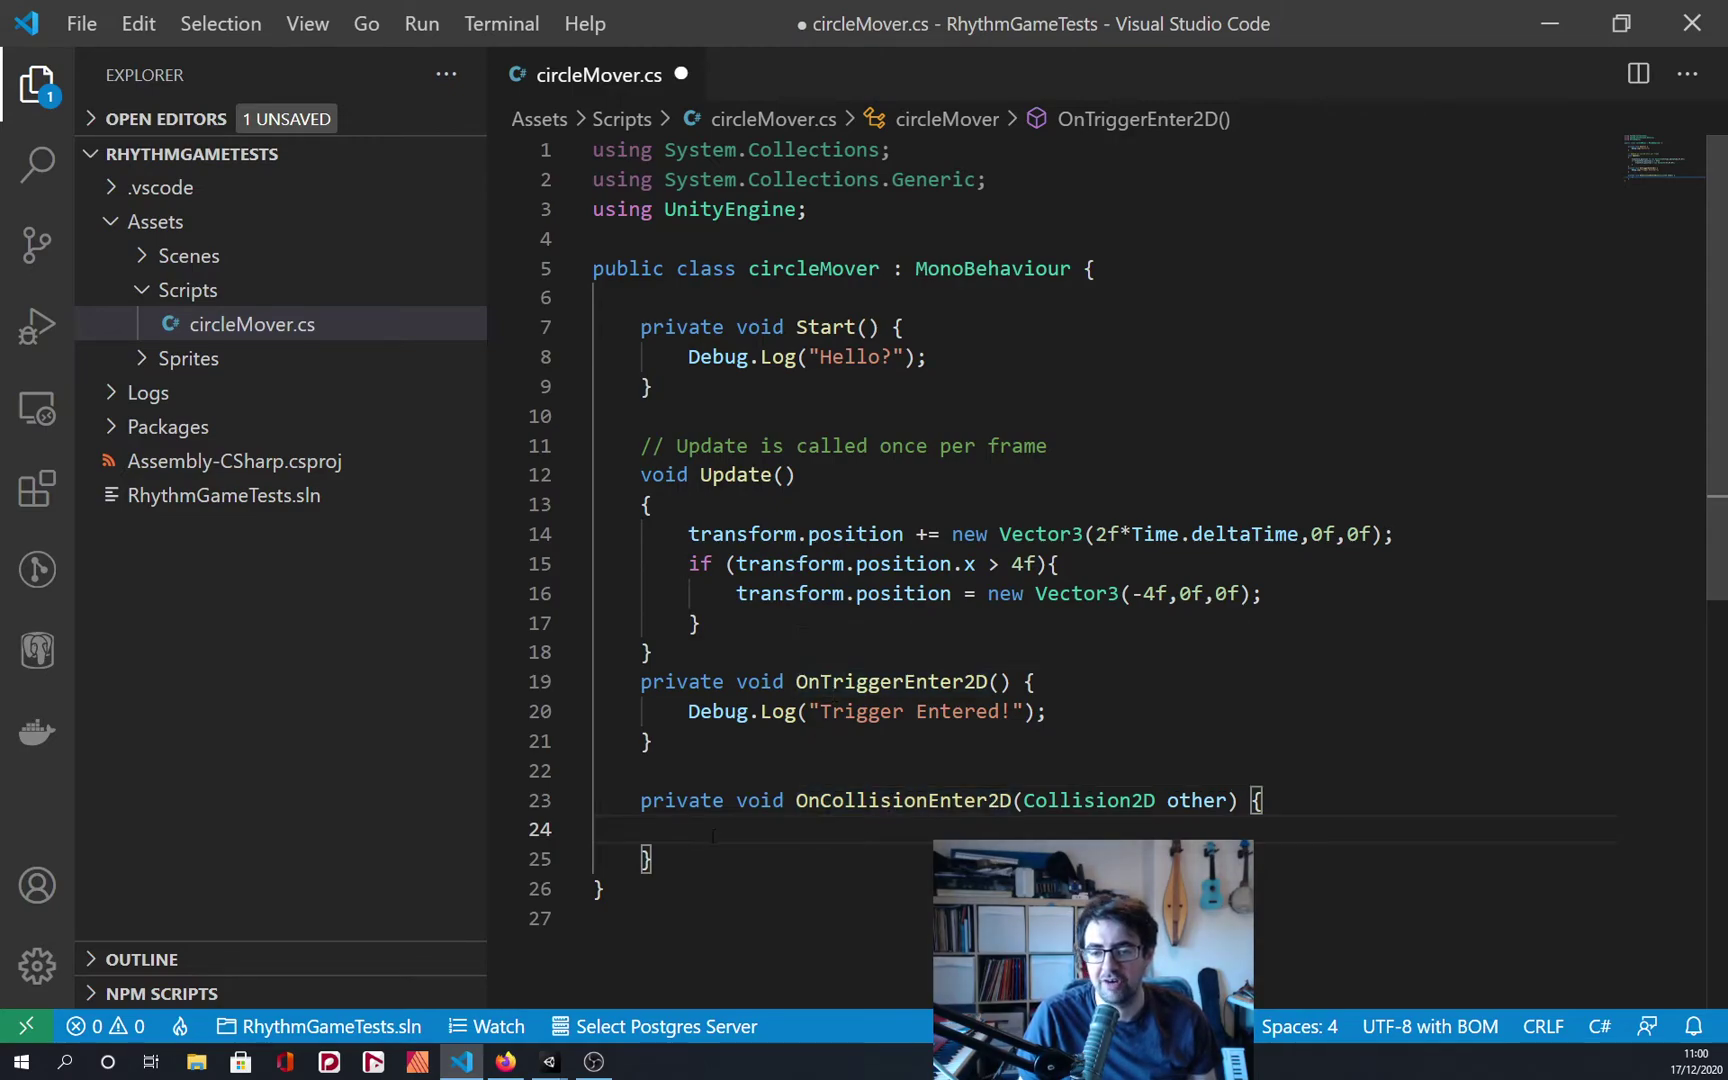
Step: Delete the empty OnCollisionEnter2D method and save circleMover.cs
drag(660, 858, 593, 770)
key(BackSpace)
key(ctrl+s)
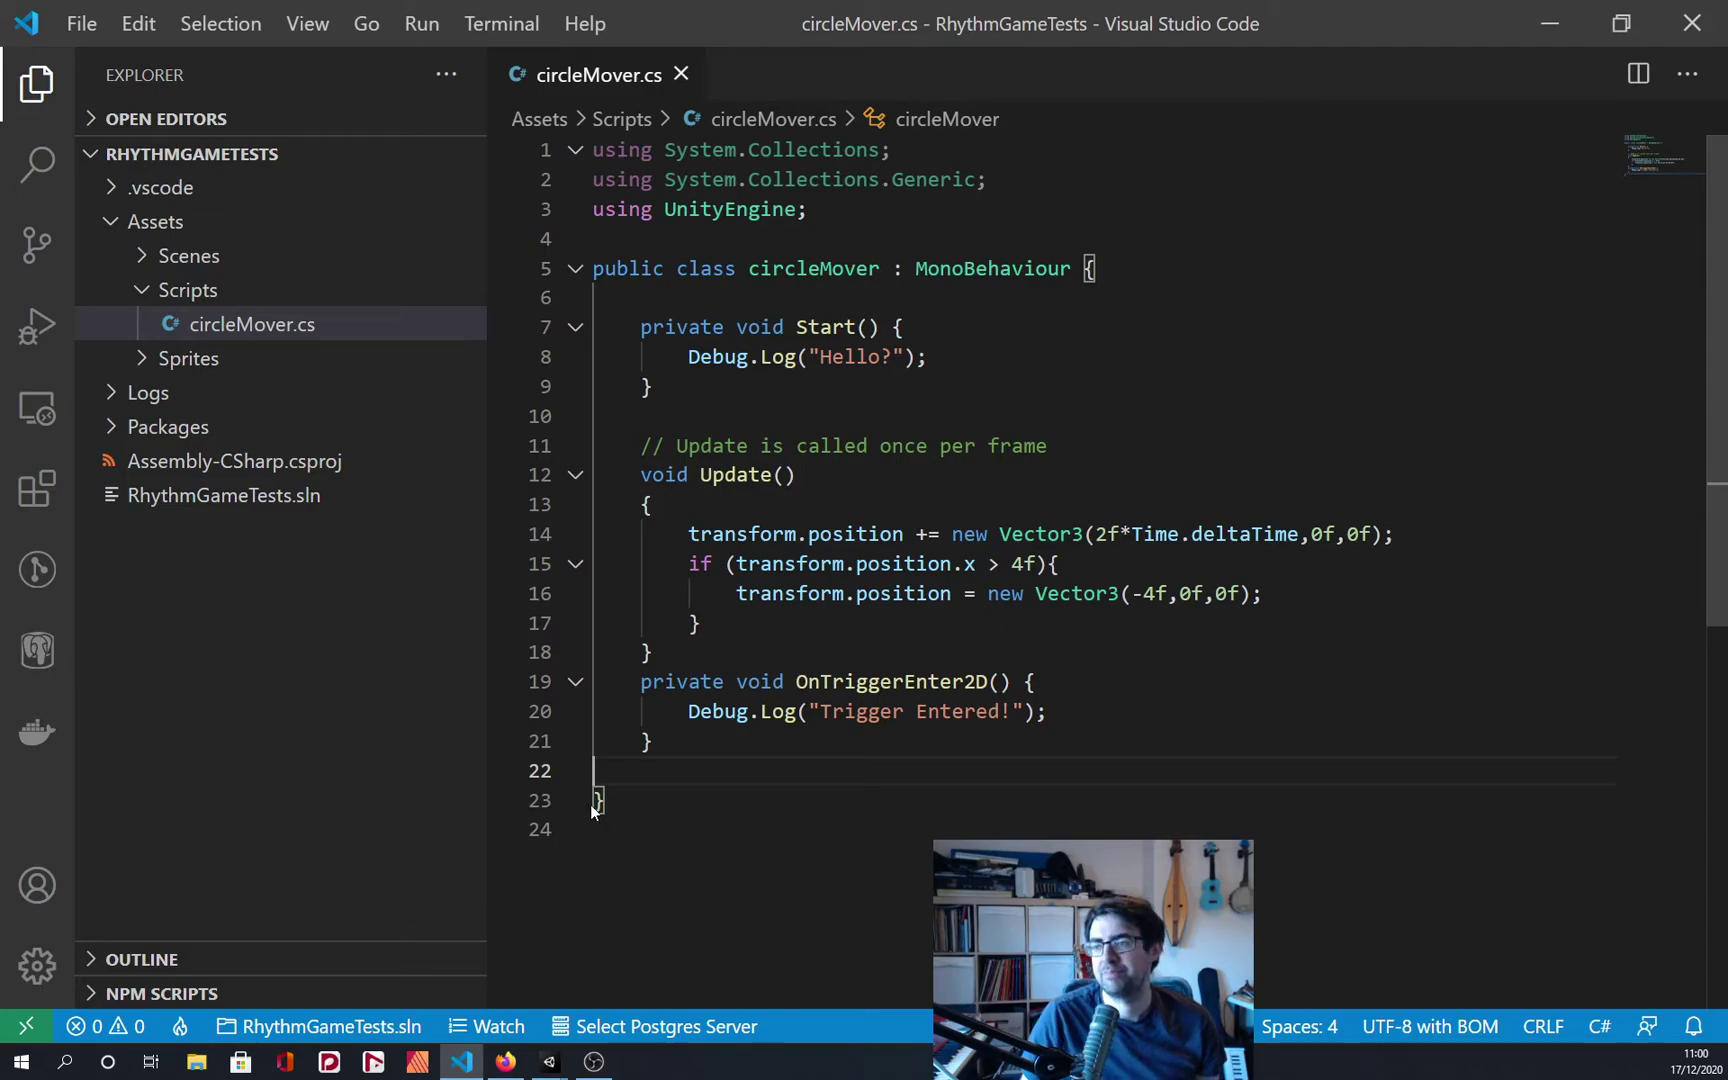
Step: Return to the Unity editor and compare the Circle's Box Collider 2D with the Rigidbody 2D and Box Collider 2D of all eight squares
click(1550, 23)
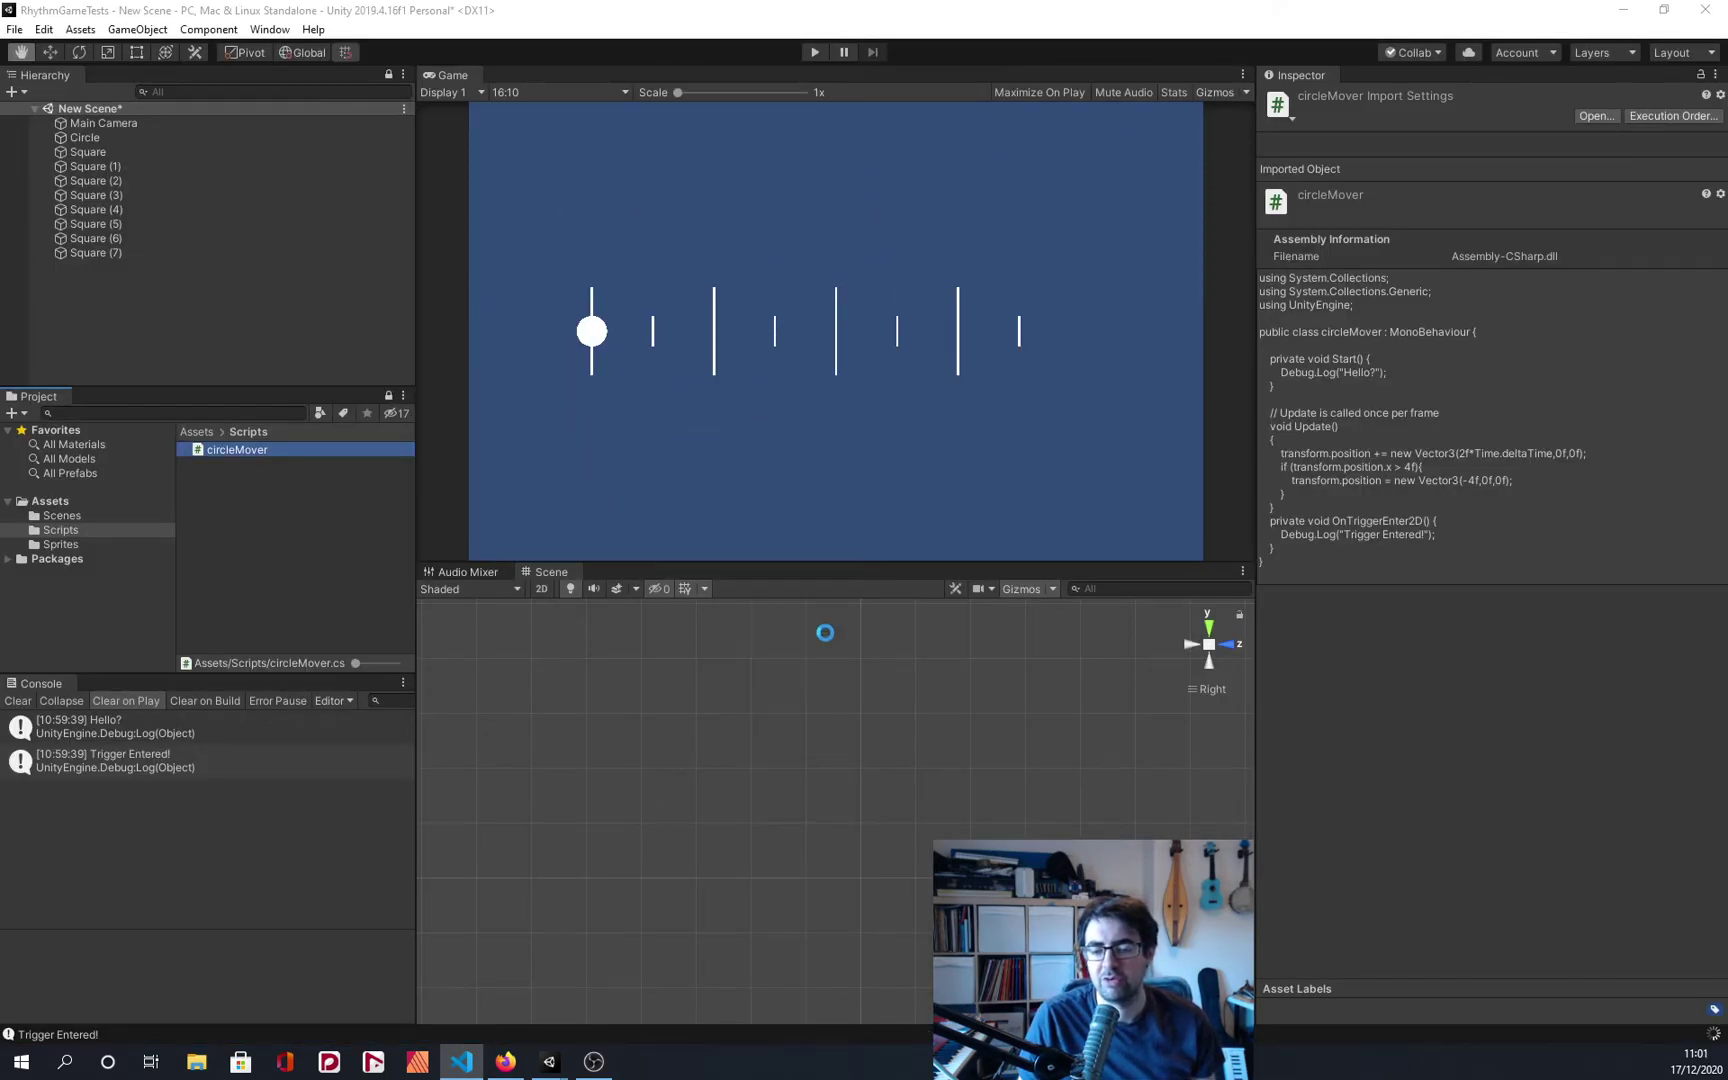
click(95, 141)
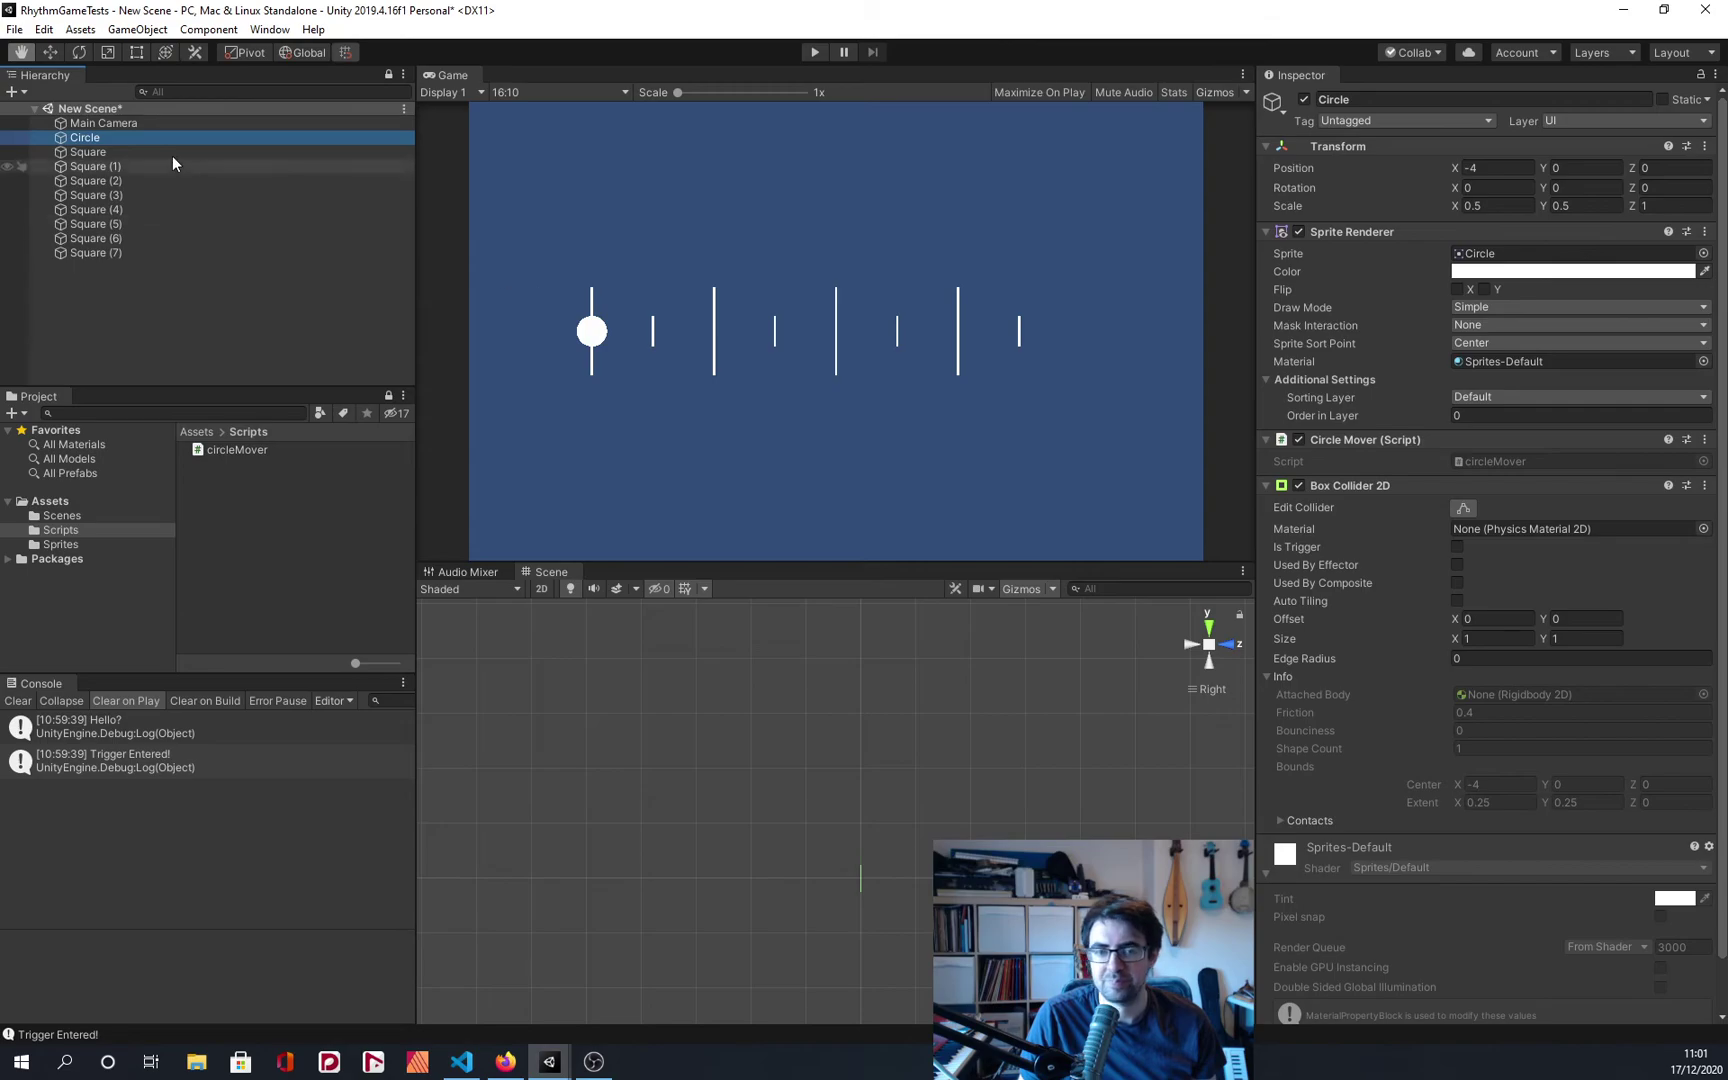
click(94, 152)
shift+click(108, 253)
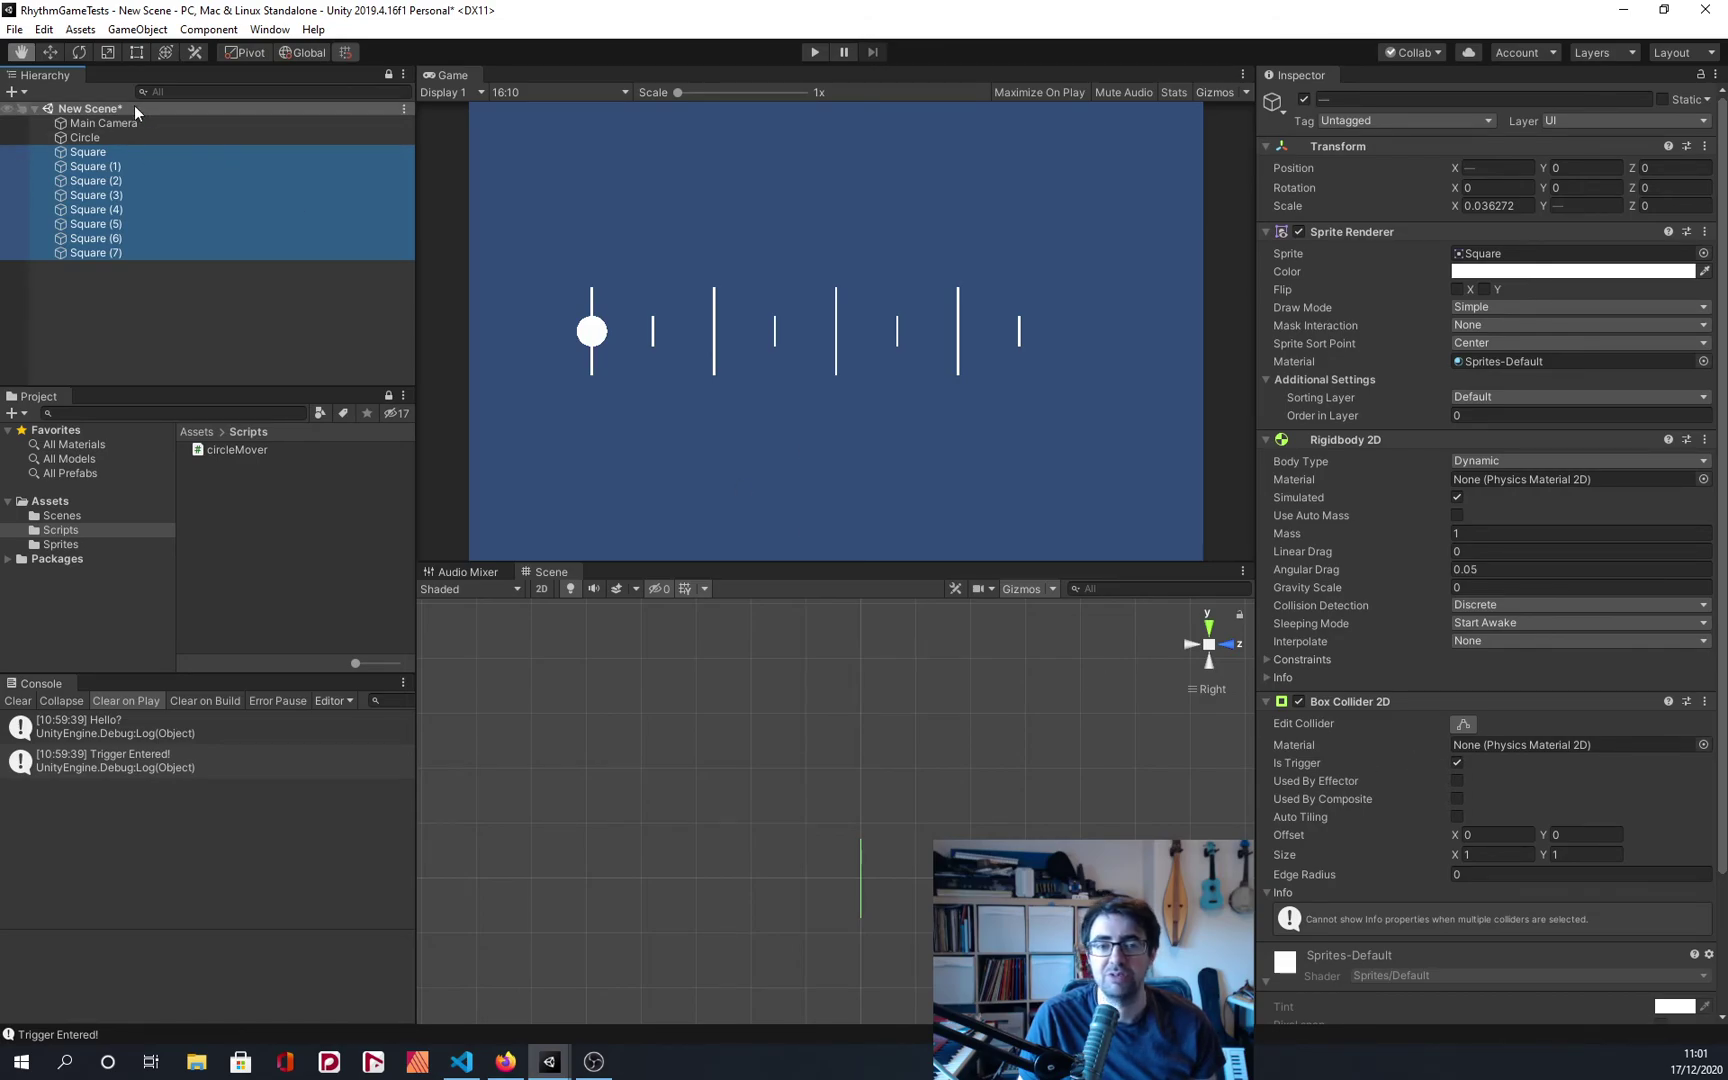
click(111, 136)
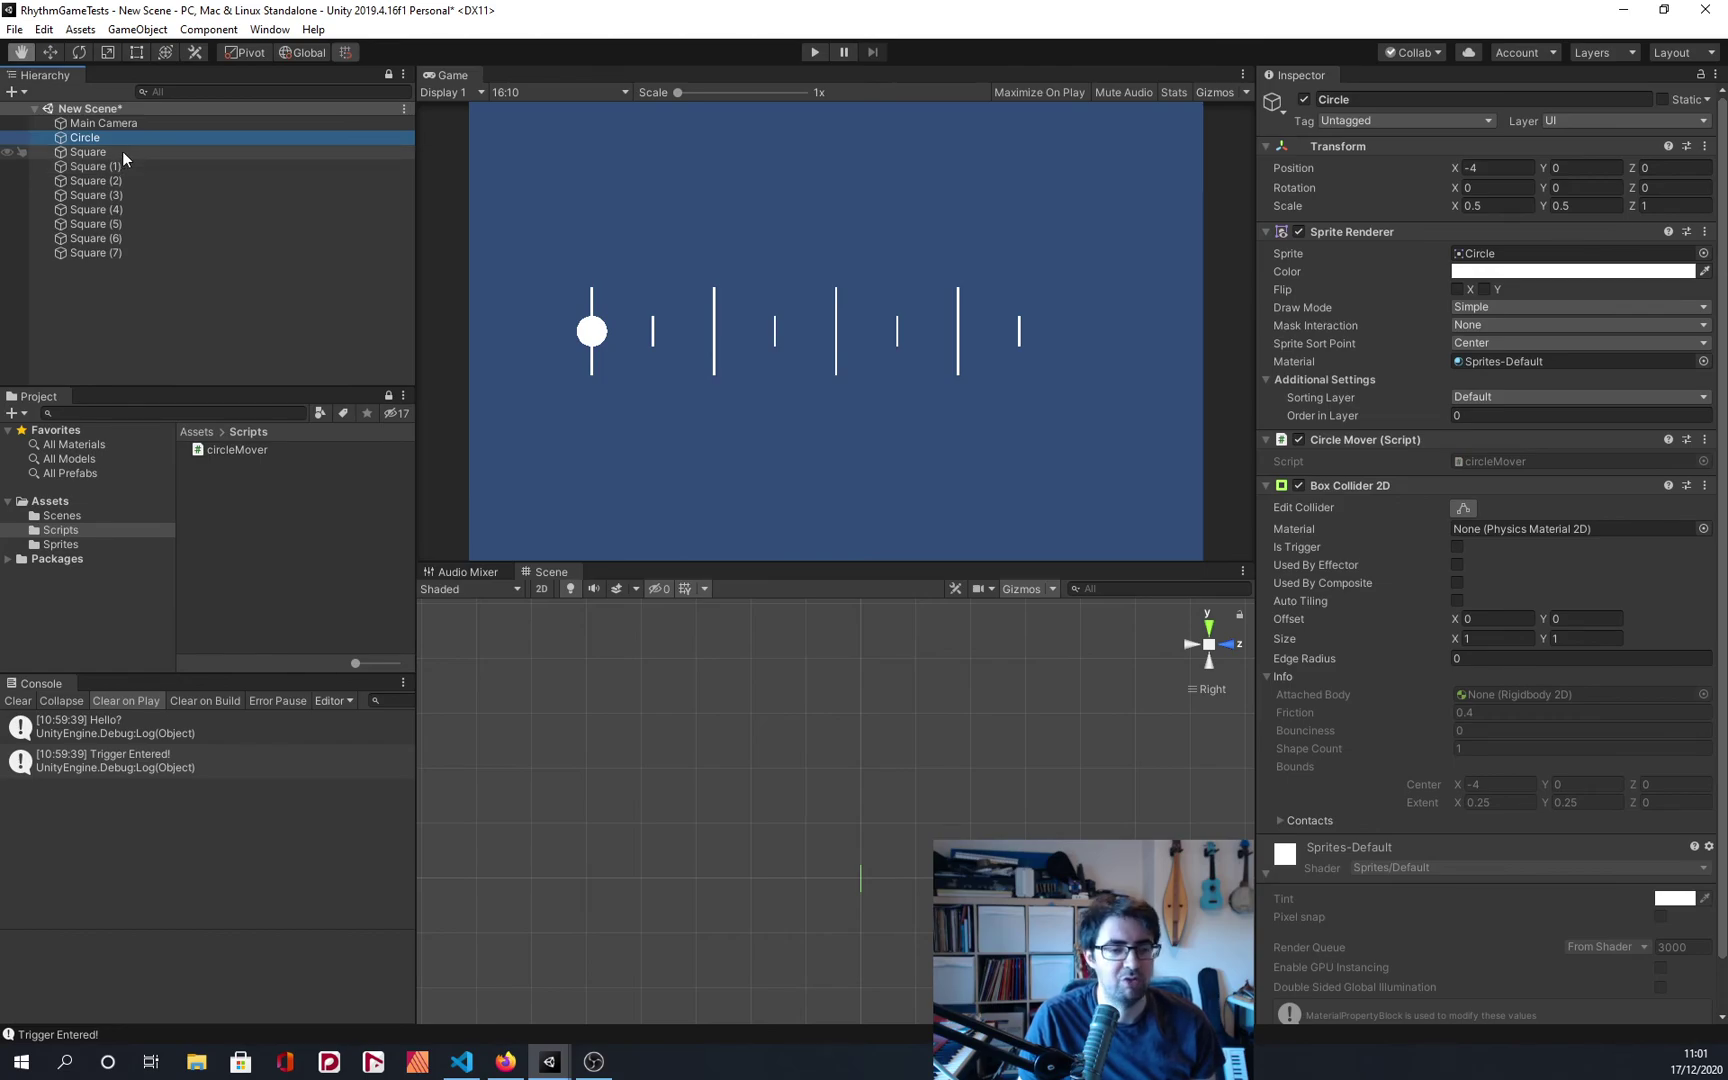
click(122, 151)
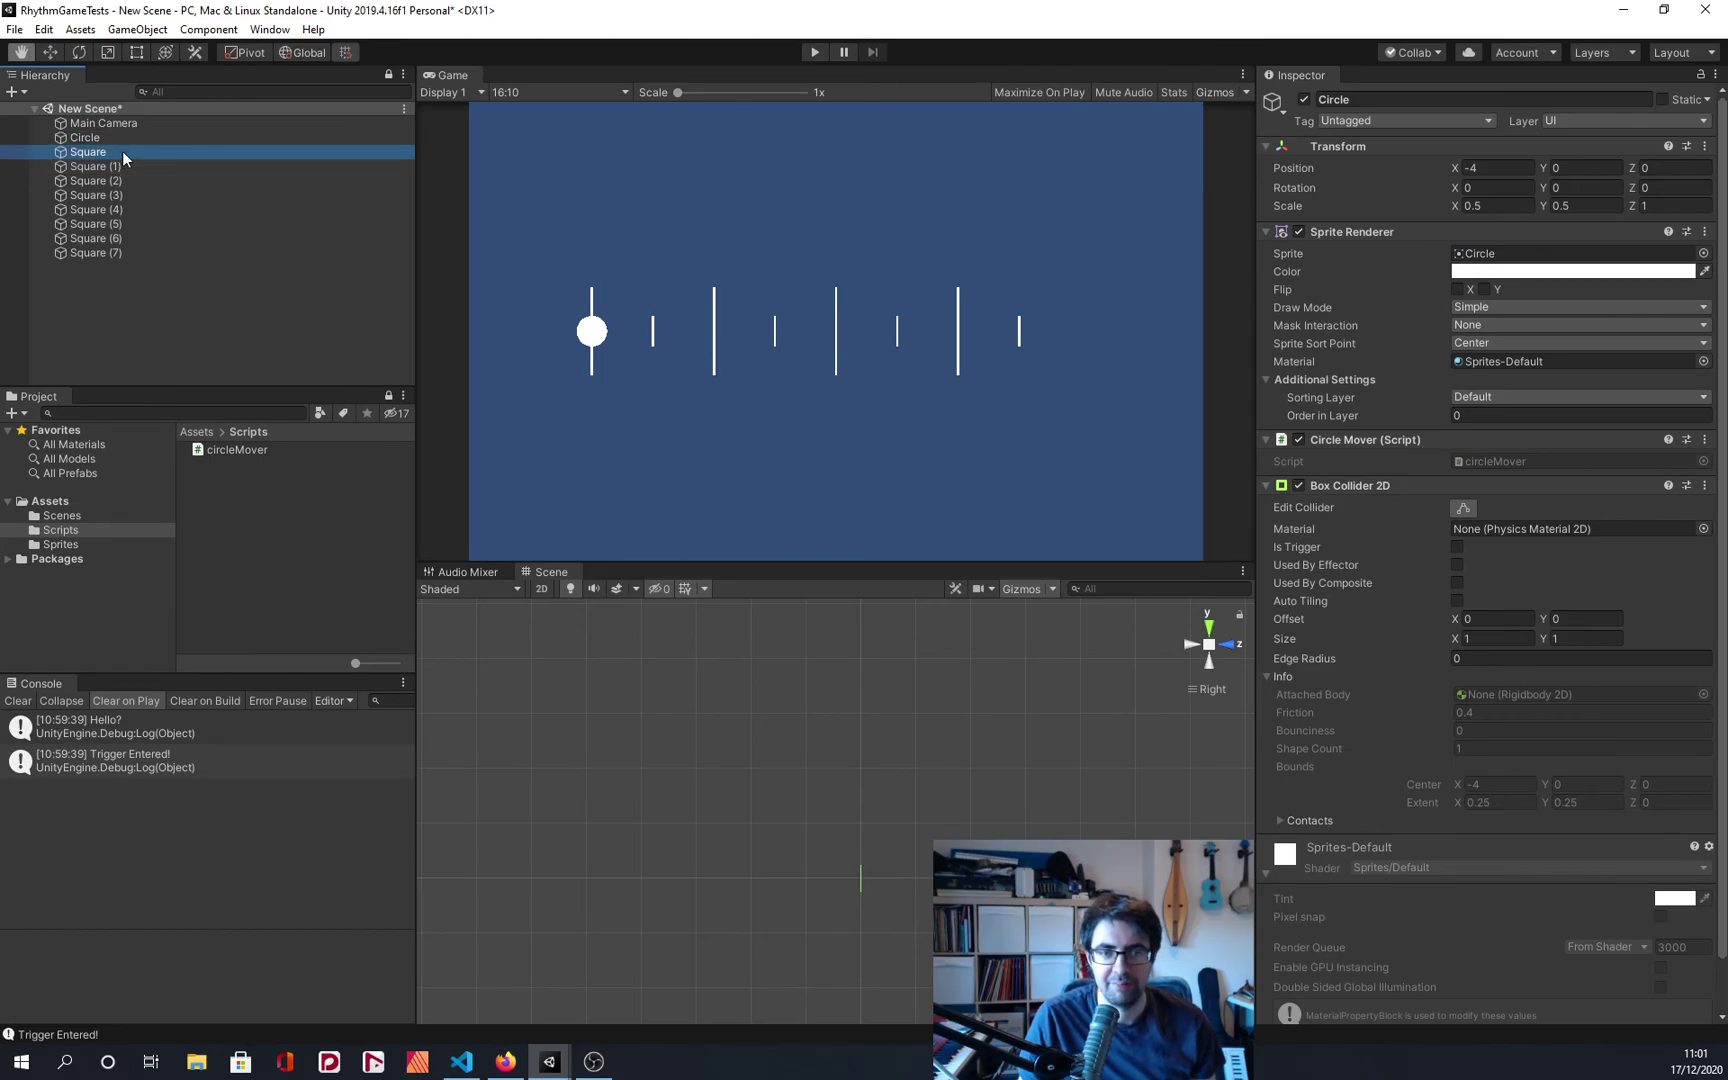
shift+click(122, 250)
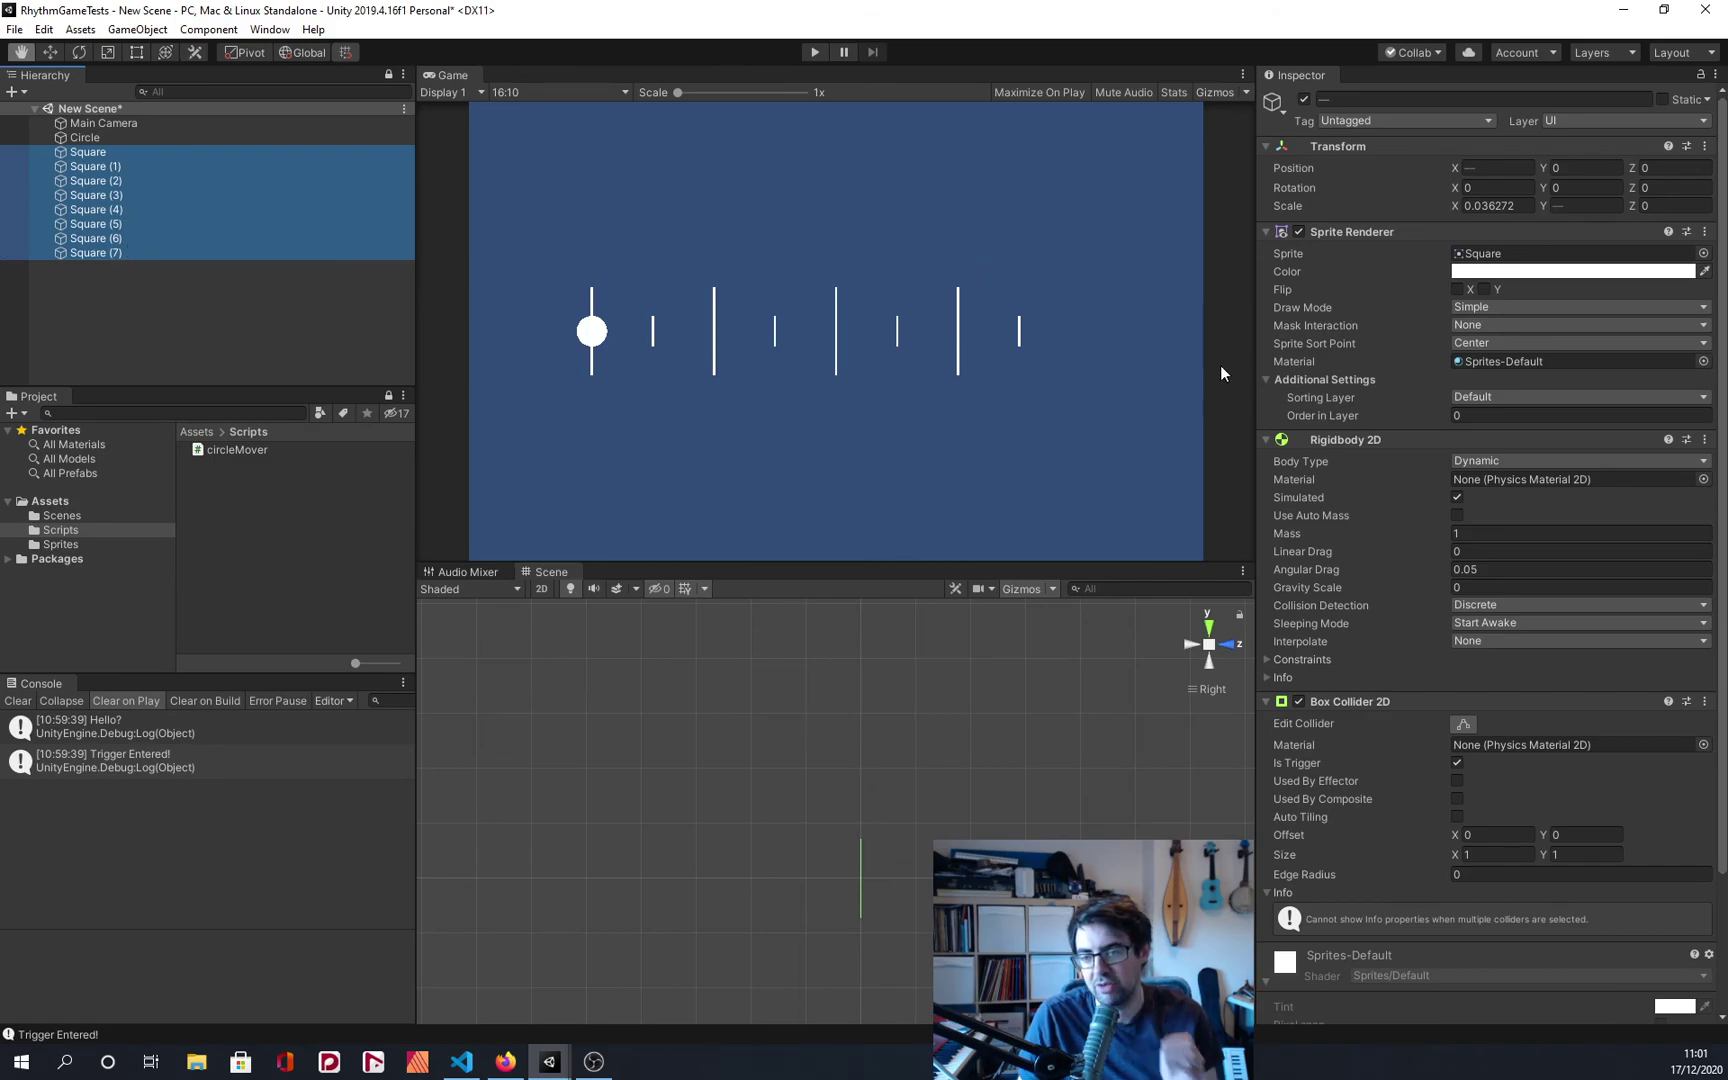
Step: Switch to Visual Studio Code and review the OnTriggerEnter2D method in circleMover.cs again
key(alt+Tab)
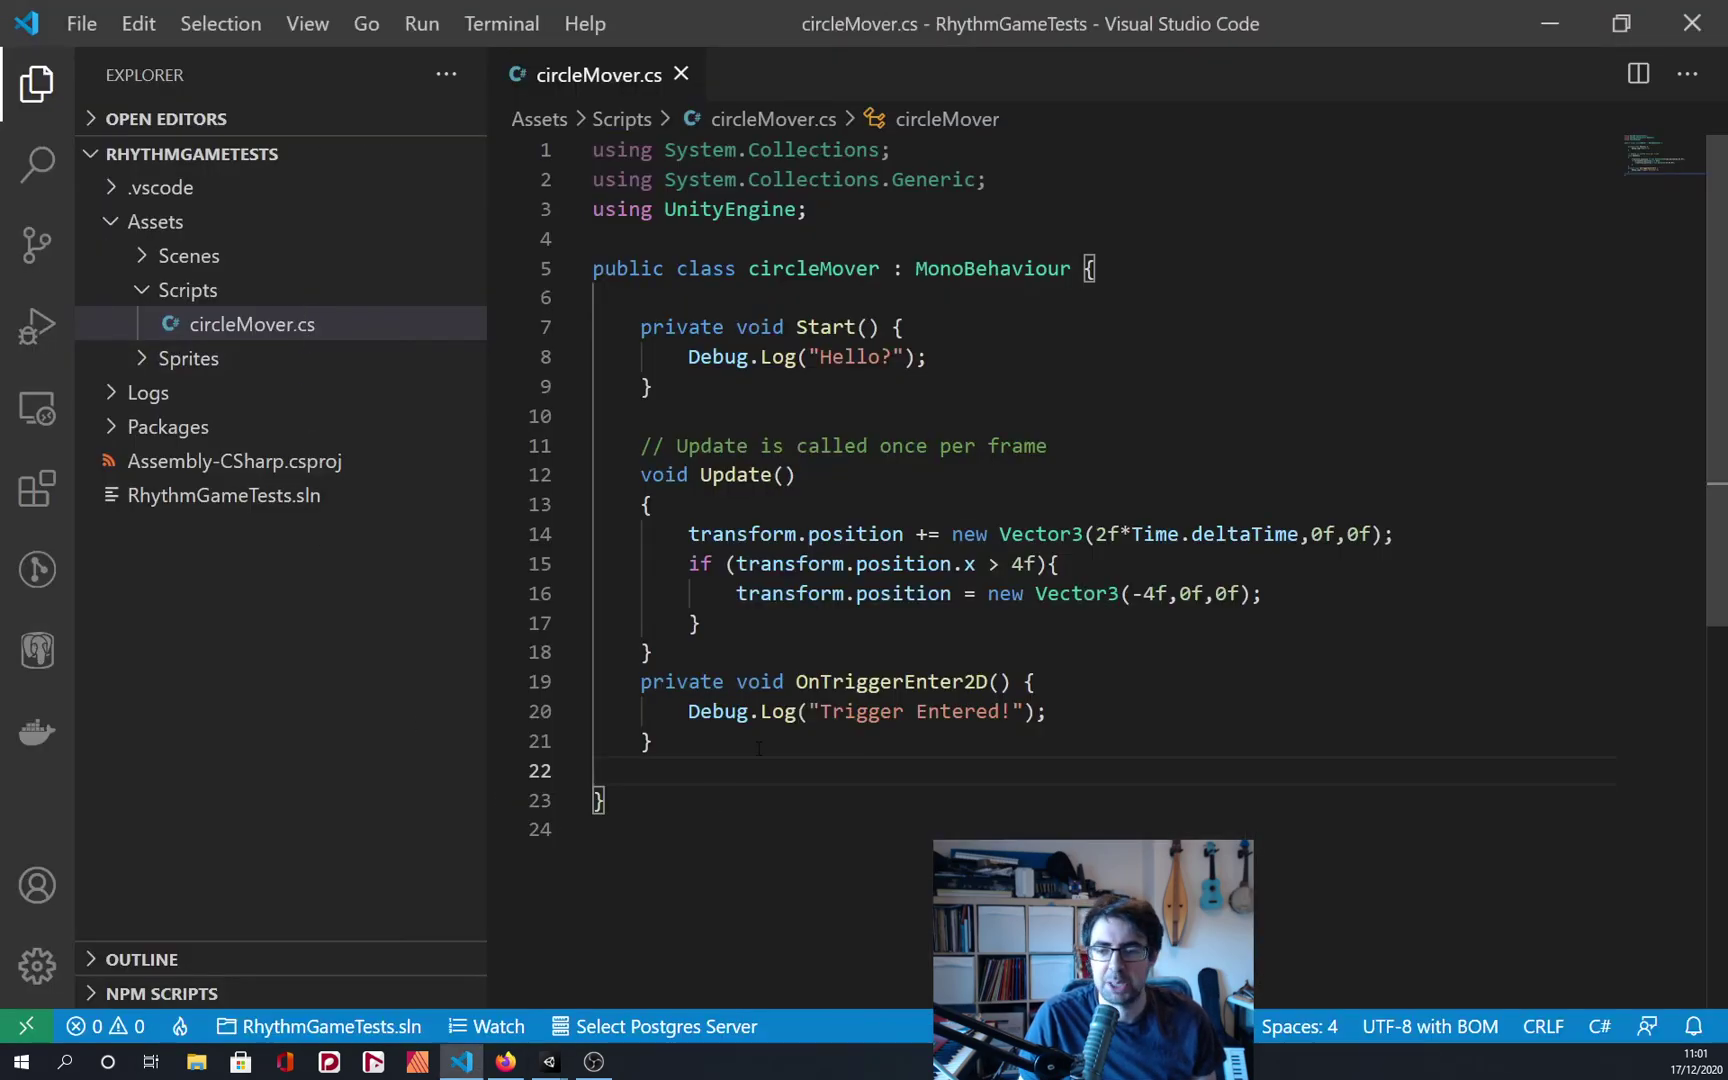
click(835, 683)
click(730, 762)
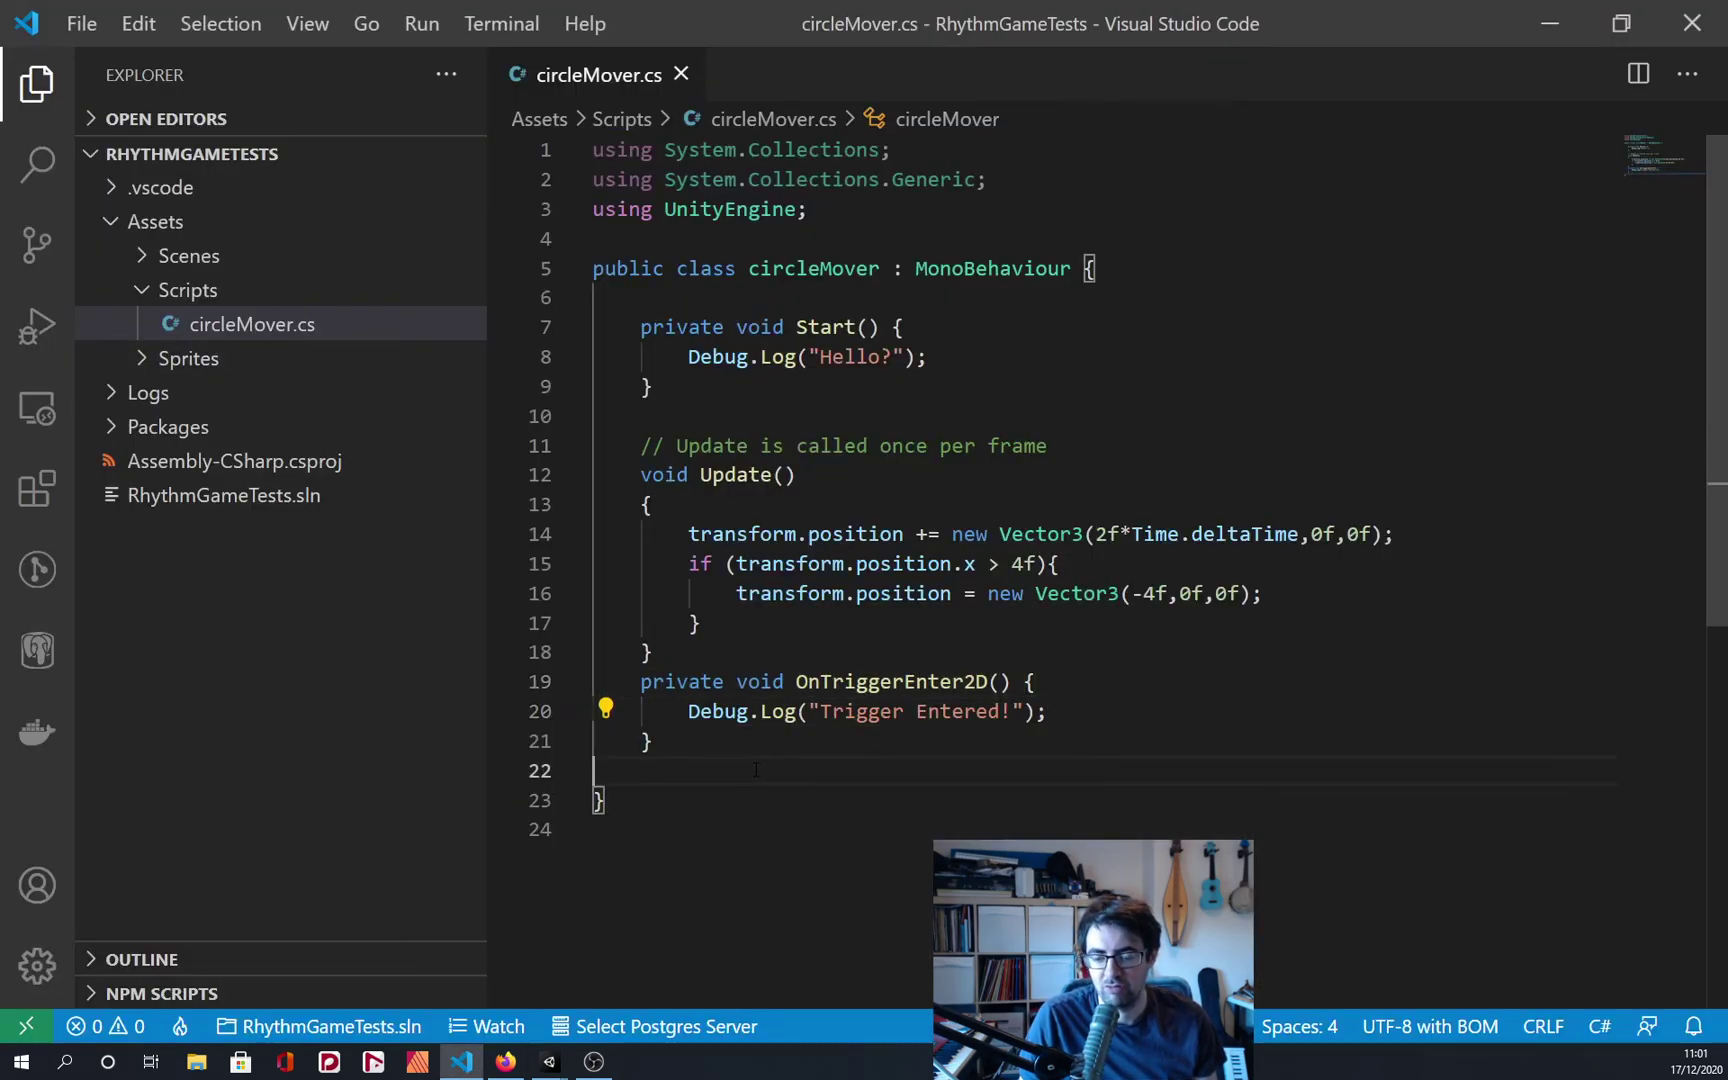
key(alt+Tab)
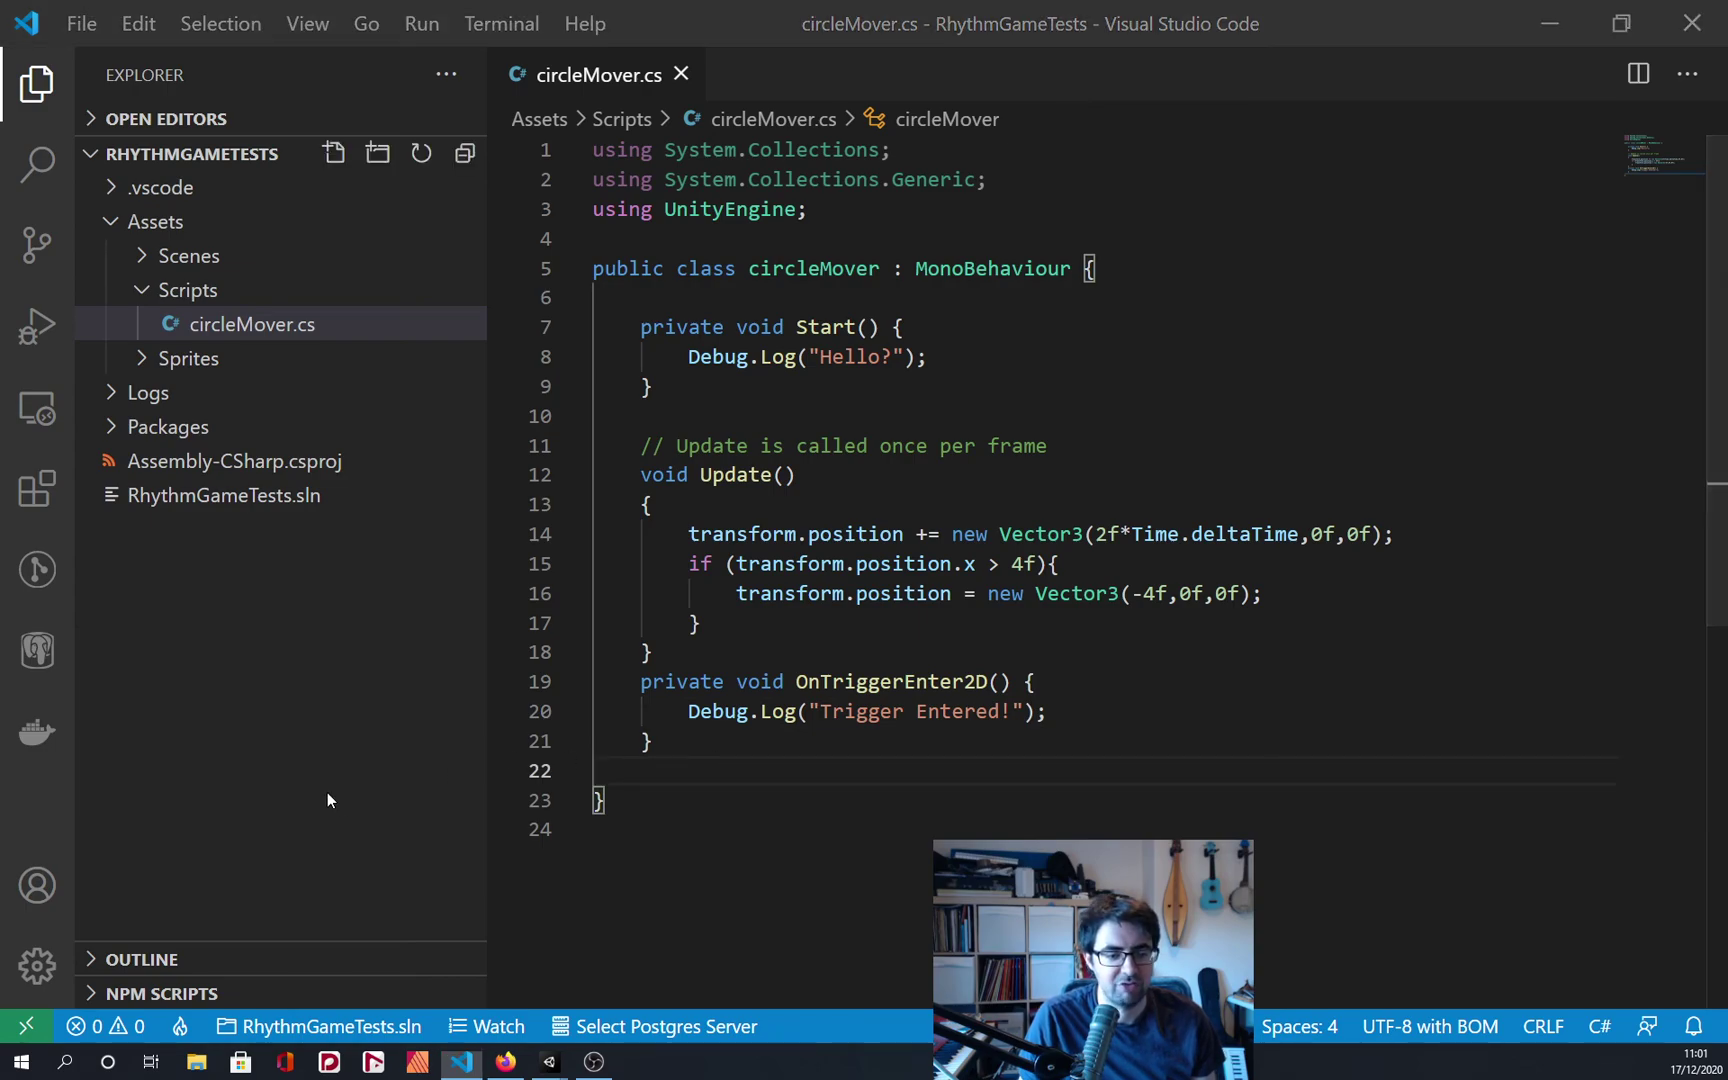